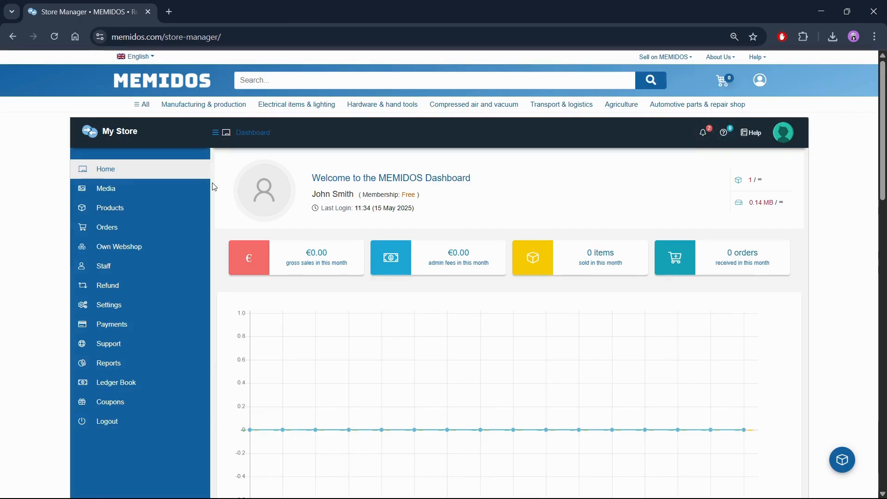
{"action": "left_click", "coordinate": [144, 58]}
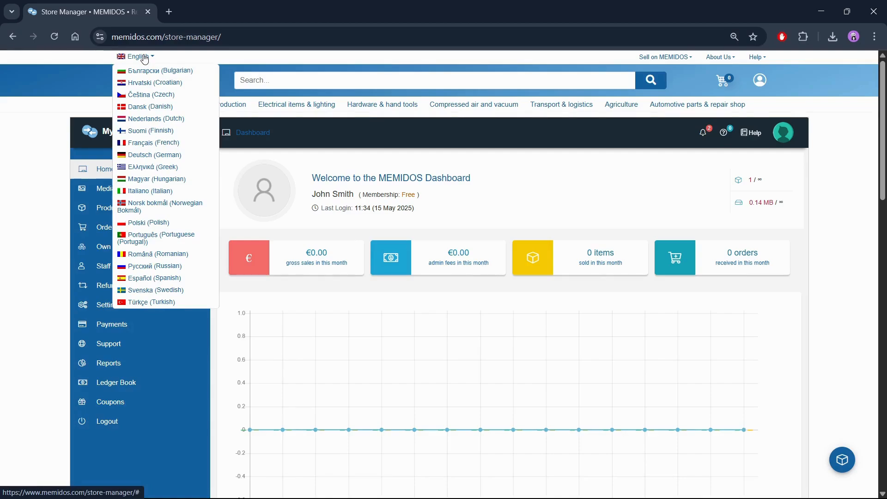
{"action": "left_click", "coordinate": [144, 58]}
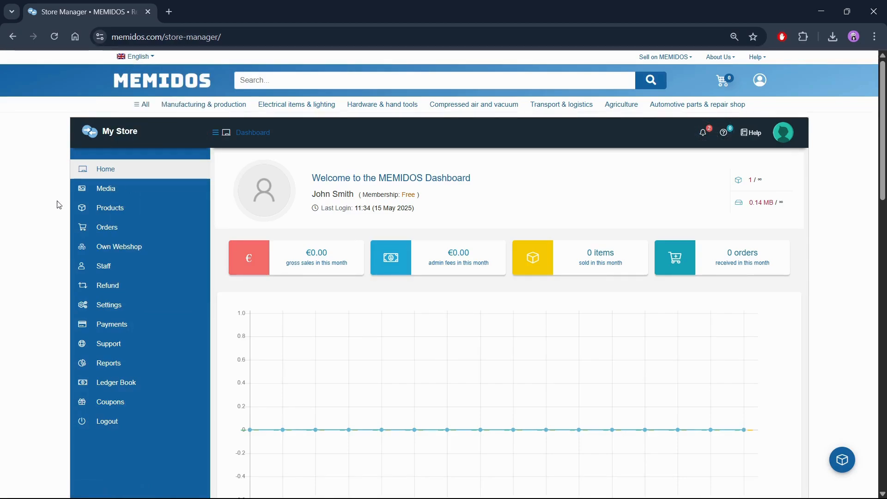
Start adding a new product to the store and set its type to Variable Product
{"action": "mouse_move", "coordinate": [81, 216]}
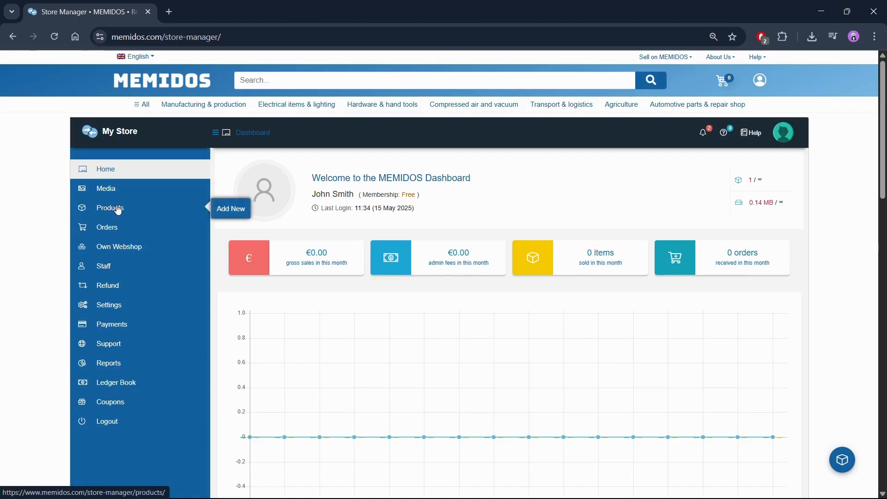
{"action": "left_click", "coordinate": [229, 209]}
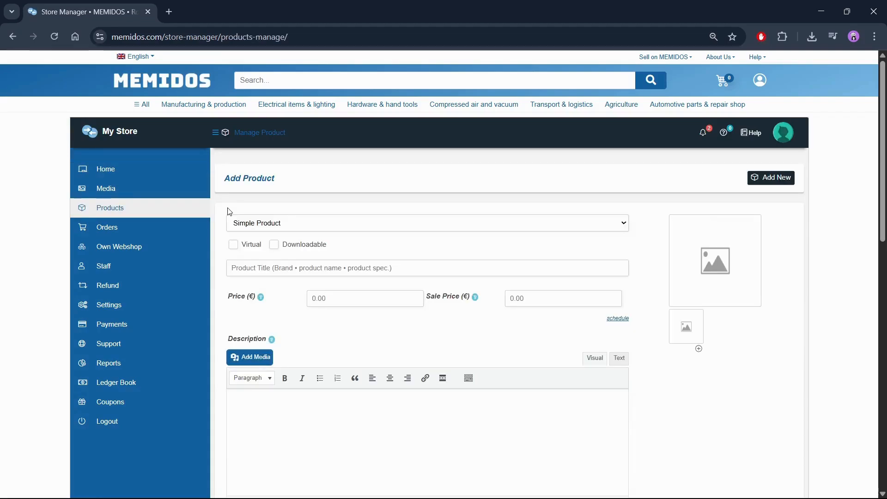
{"action": "left_click", "coordinate": [256, 227]}
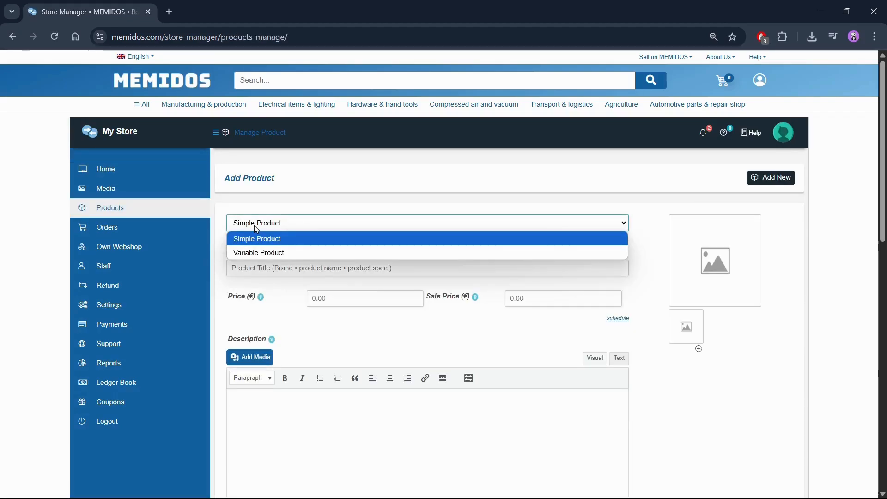
{"action": "left_click", "coordinate": [260, 253]}
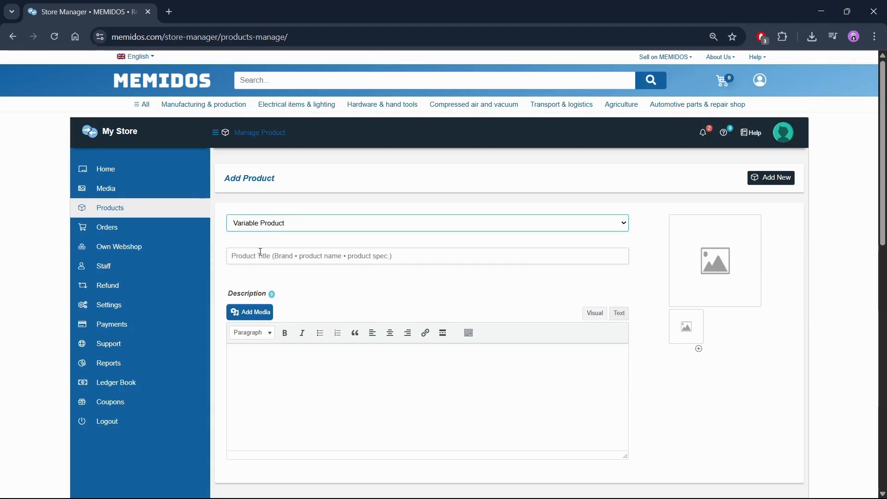
Enter "Demo company • Block bearing type xxx" as the product title
{"action": "left_click", "coordinate": [260, 251]}
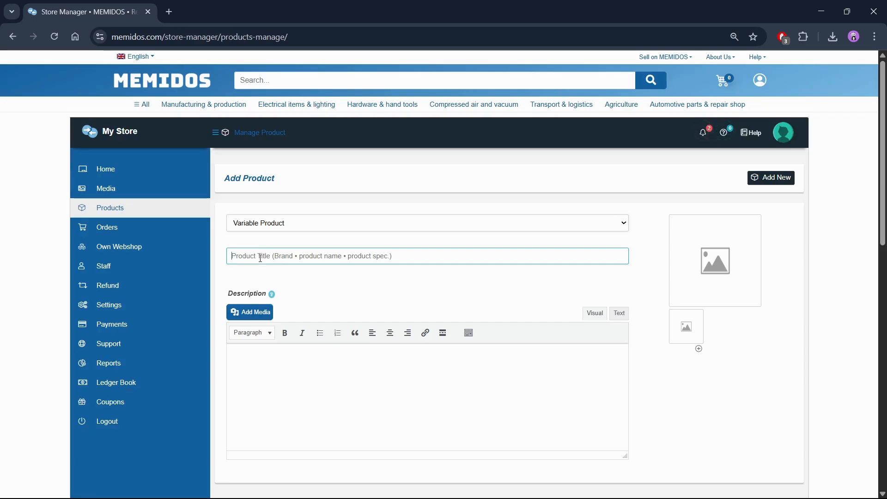
{"action": "type", "text": "Demo"}
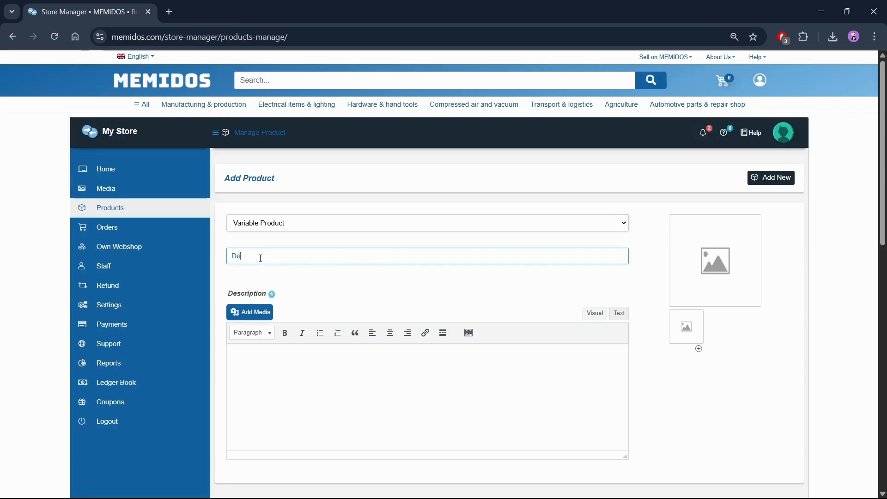
{"action": "type", "text": " company "}
{"action": "type", "text": "- "}
{"action": "type", "text": "Block bean"}
{"action": "type", "text": "ing"}
{"action": "type", "text": " type xxx"}
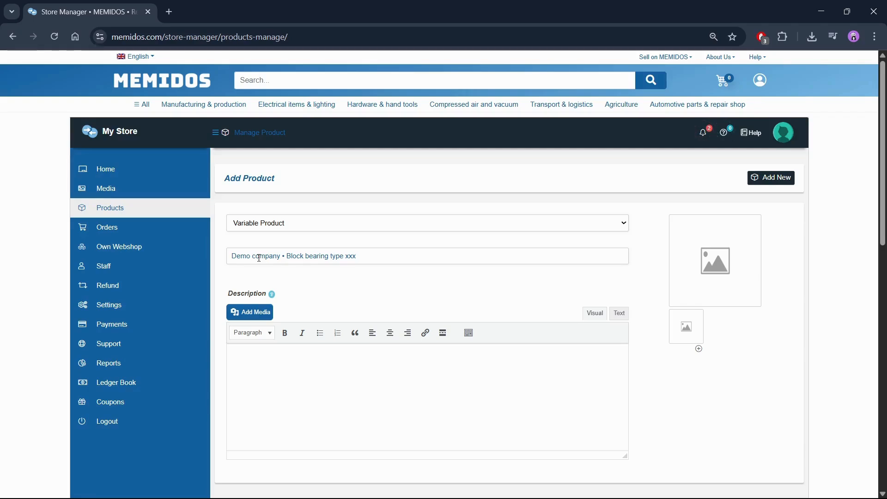
Upload the bearing-example picture from the computer and set it as the main product image
{"action": "left_click", "coordinate": [697, 260]}
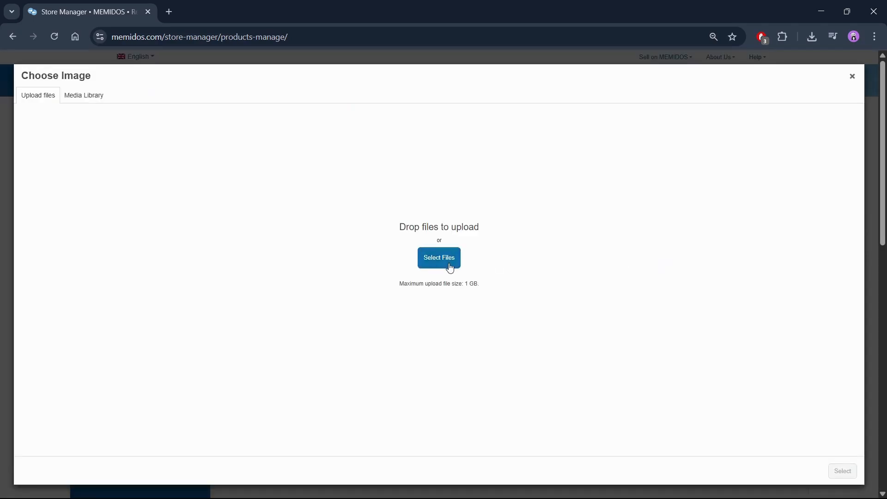
{"action": "left_click", "coordinate": [427, 261]}
{"action": "left_click", "coordinate": [201, 108]}
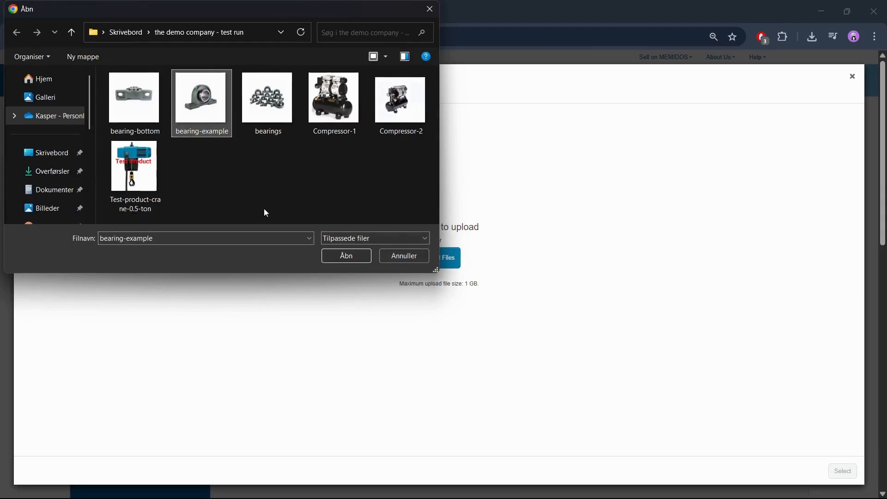
{"action": "left_click", "coordinate": [333, 256]}
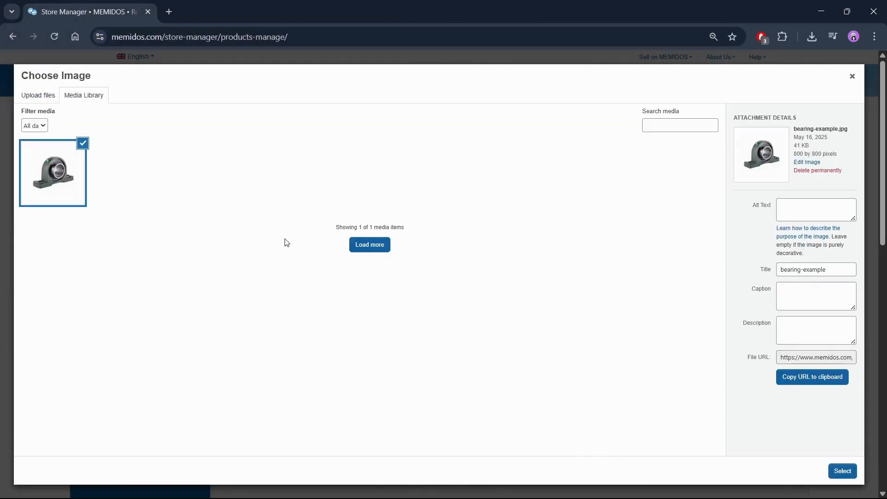
{"action": "left_click", "coordinate": [841, 472]}
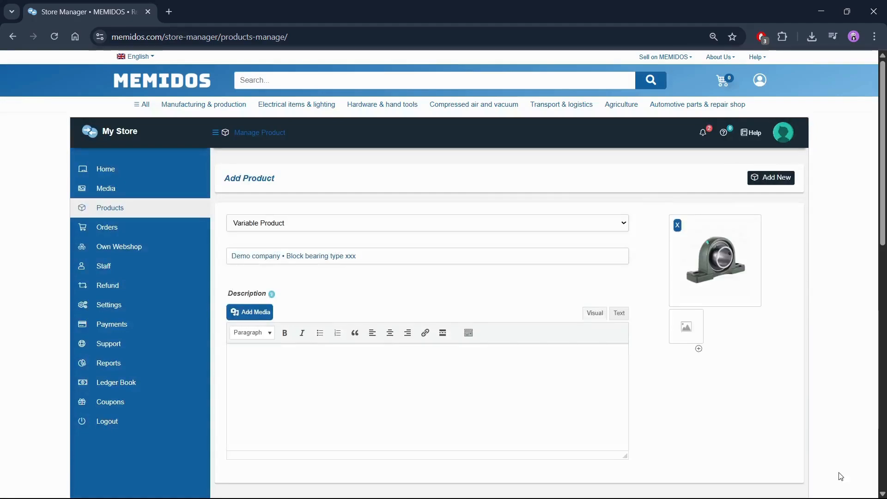
Upload the bearing-bottom picture from the computer and add it as the first gallery image
{"action": "left_click", "coordinate": [694, 336]}
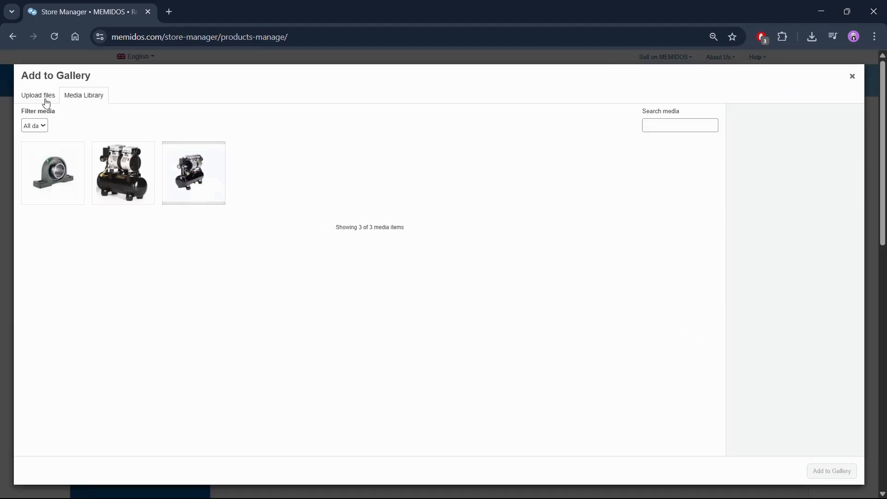
{"action": "left_click", "coordinate": [46, 99]}
{"action": "left_click", "coordinate": [426, 259]}
{"action": "left_click", "coordinate": [139, 123]}
{"action": "left_click", "coordinate": [347, 256]}
{"action": "left_click", "coordinate": [820, 469]}
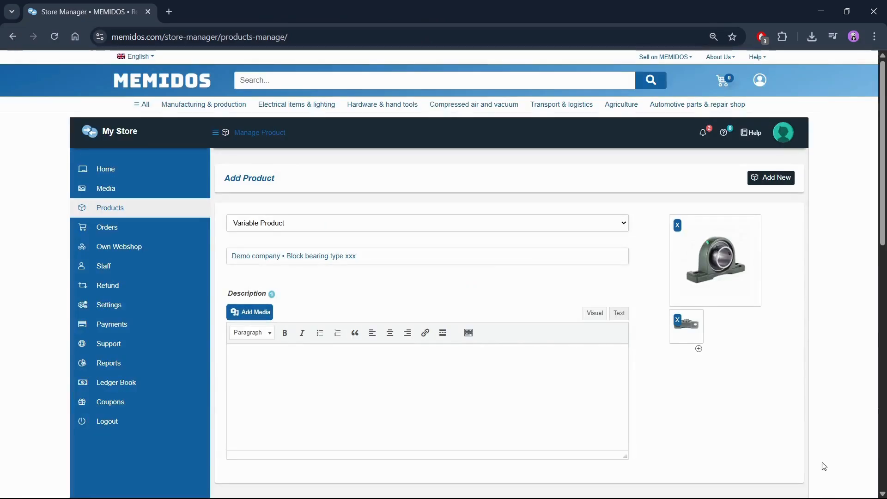
Add a second gallery image slot and fill it with the bearings picture uploaded from the computer
{"action": "left_click", "coordinate": [698, 348]}
{"action": "left_click", "coordinate": [743, 328]}
{"action": "left_click", "coordinate": [46, 97]}
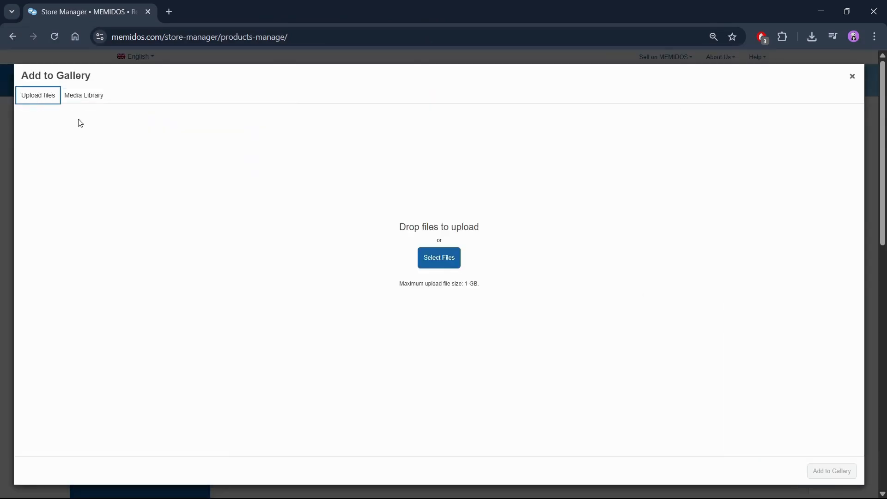
{"action": "left_click", "coordinate": [436, 258]}
{"action": "left_click", "coordinate": [265, 98]}
{"action": "left_click", "coordinate": [347, 256]}
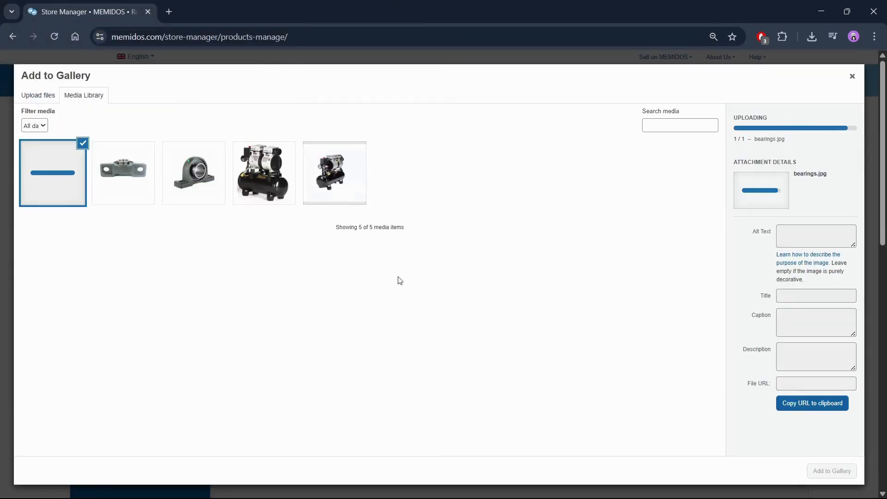
{"action": "left_click", "coordinate": [827, 471]}
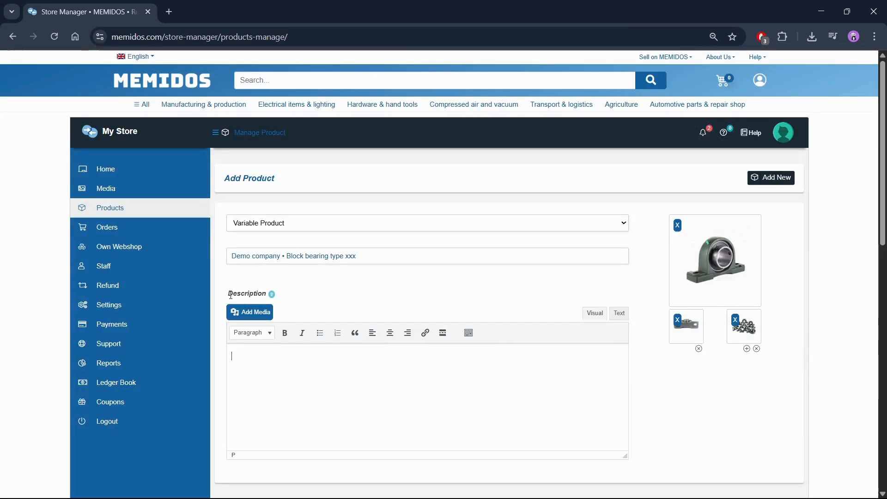
Paste the prepared text about high quality block bearings into the description and copy the product title onto the line above it
{"action": "left_click", "coordinate": [240, 367]}
{"action": "type", "text": "High quality block bearings in several variations. Fitting for various uses and applications. The bearings feature two screw holes at the bottom, allowing them to be screwed onto a surface or so. The bearings are green."}
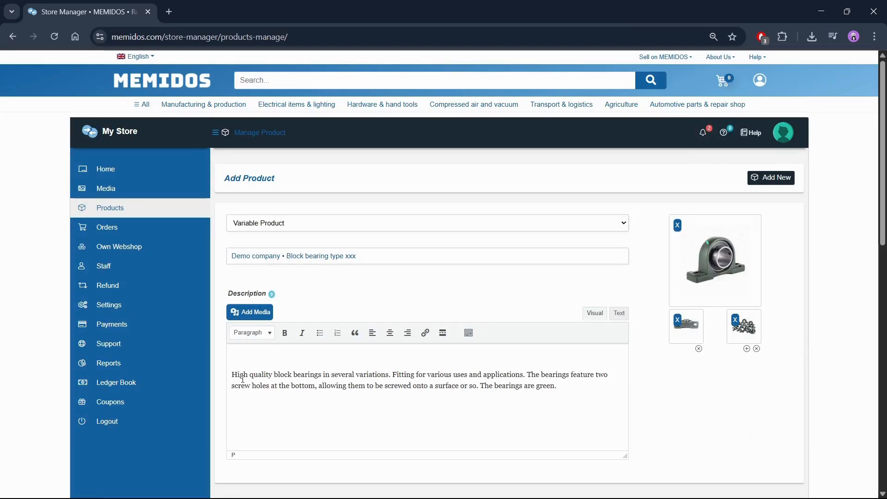
{"action": "triple_click", "coordinate": [371, 257]}
{"action": "key", "text": "ctrl+c"}
{"action": "left_click", "coordinate": [299, 350]}
{"action": "key", "text": "ctrl+v"}
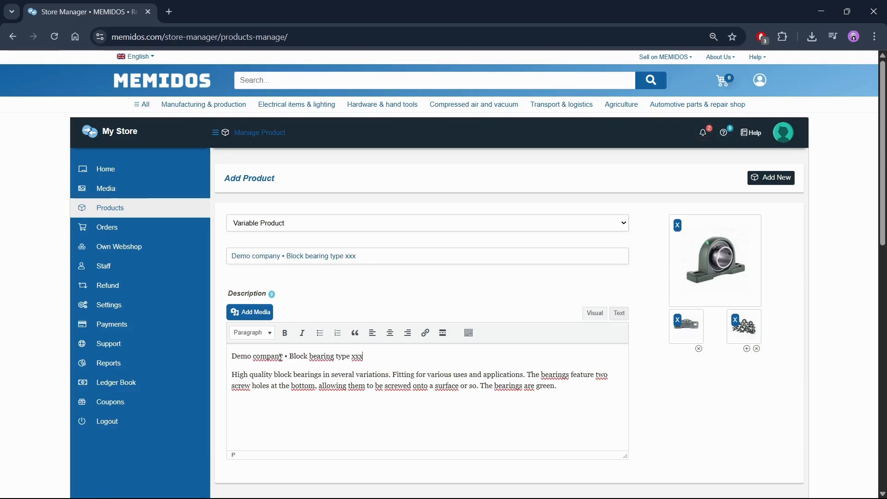
Format the product title line at the start of the description as a heading
{"action": "left_click_drag", "start_coordinate": [364, 356], "coordinate": [245, 346]}
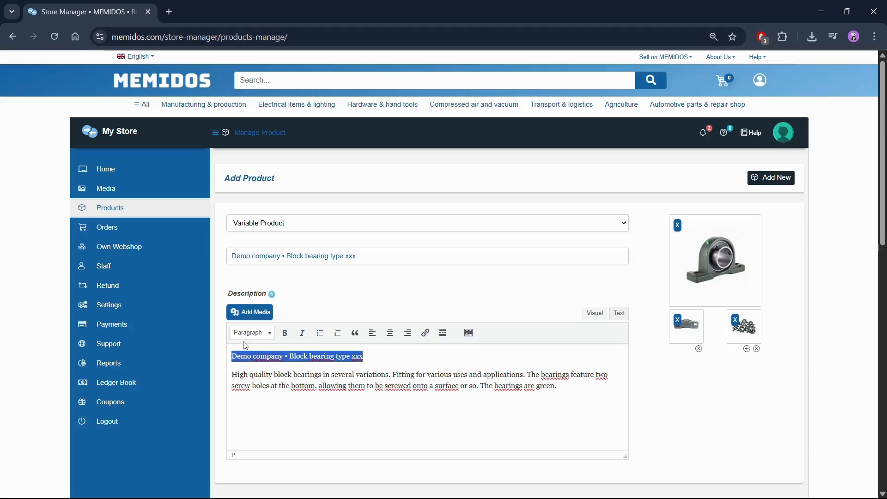
{"action": "left_click", "coordinate": [251, 332]}
{"action": "left_click", "coordinate": [264, 386]}
{"action": "left_click", "coordinate": [568, 434]}
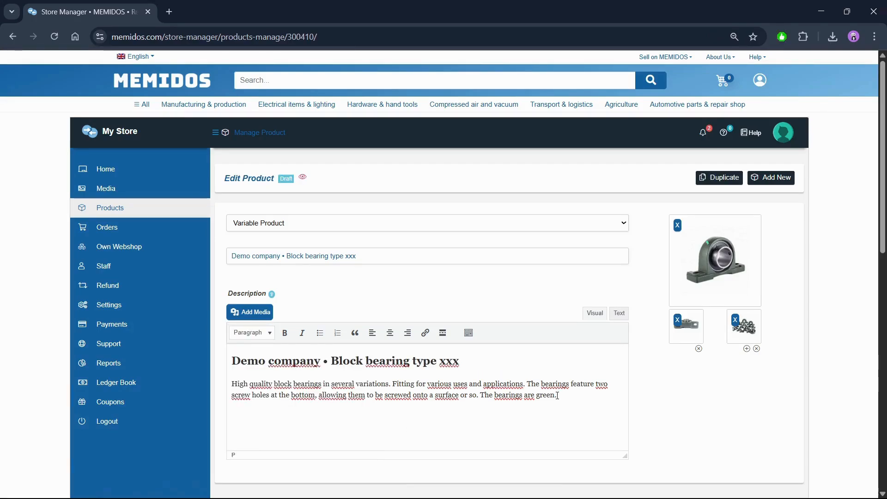
In the product's shipping settings, choose 0-10 kg as the flat rate shipping profile
{"action": "scroll", "coordinate": [558, 395], "scroll_direction": "down", "scroll_amount": 3}
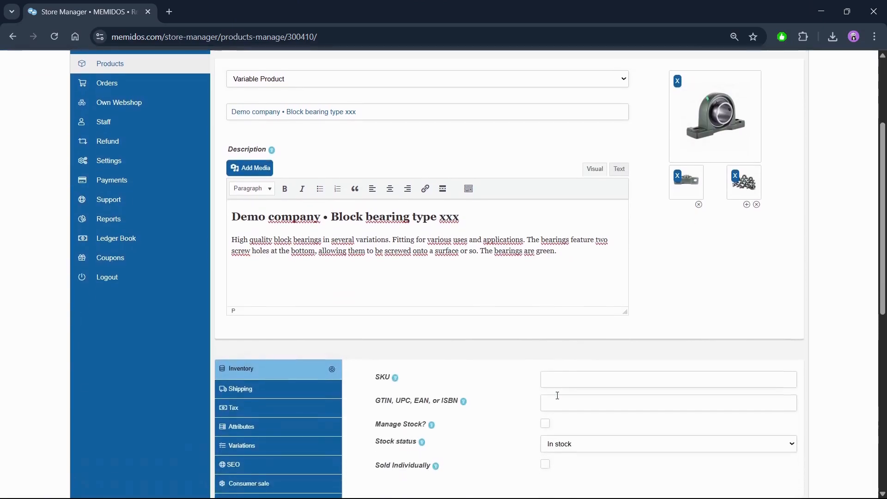
{"action": "scroll", "coordinate": [557, 396], "scroll_direction": "down", "scroll_amount": 2}
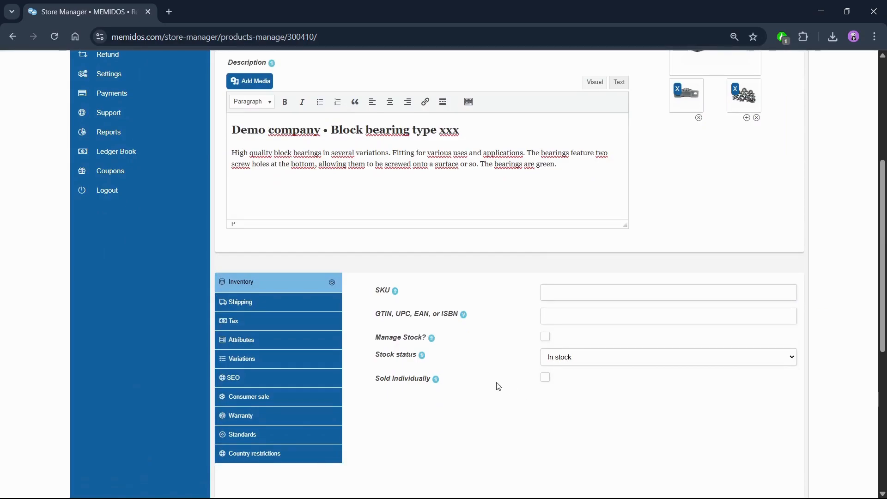
{"action": "left_click", "coordinate": [298, 307]}
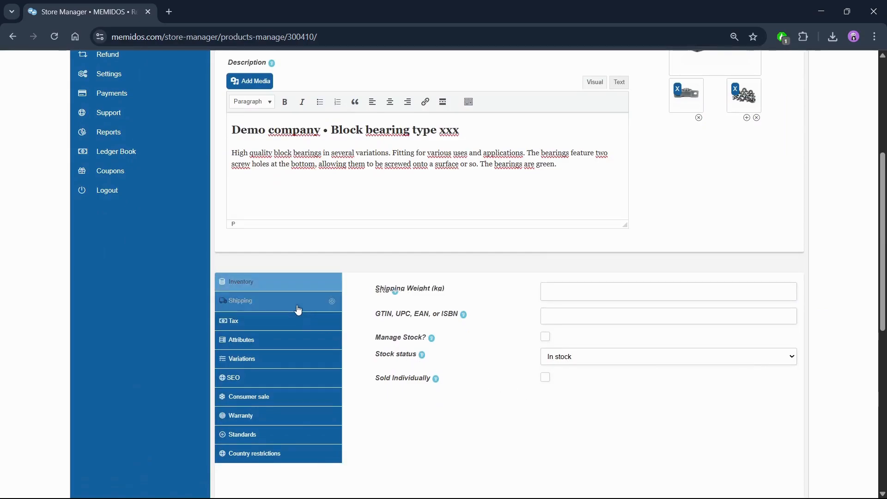
{"action": "scroll", "coordinate": [554, 341], "scroll_direction": "down", "scroll_amount": 1}
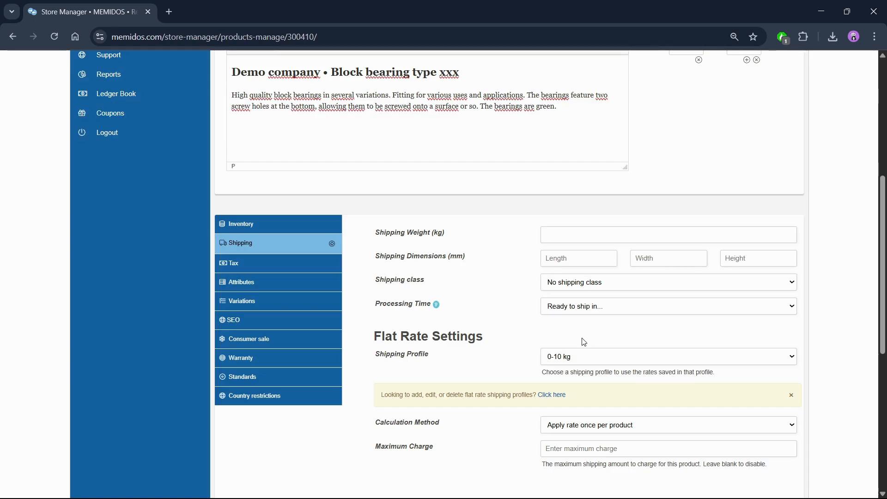
{"action": "left_click", "coordinate": [578, 358]}
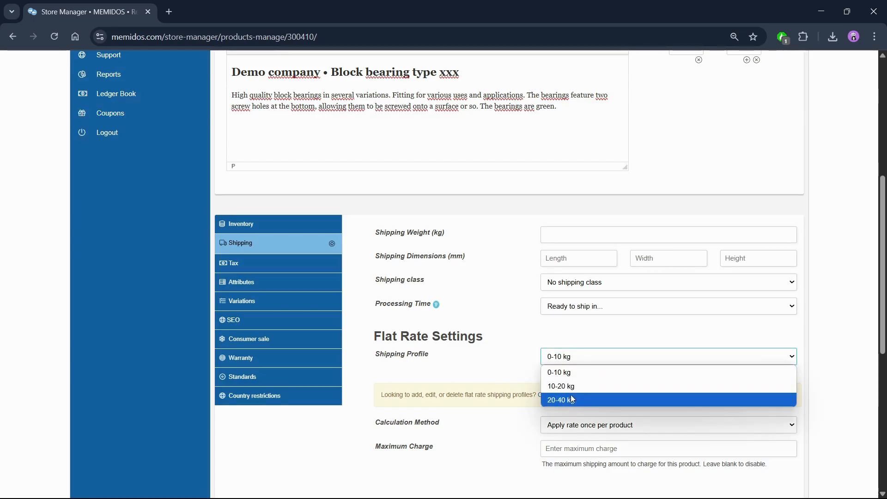
{"action": "left_click", "coordinate": [571, 378]}
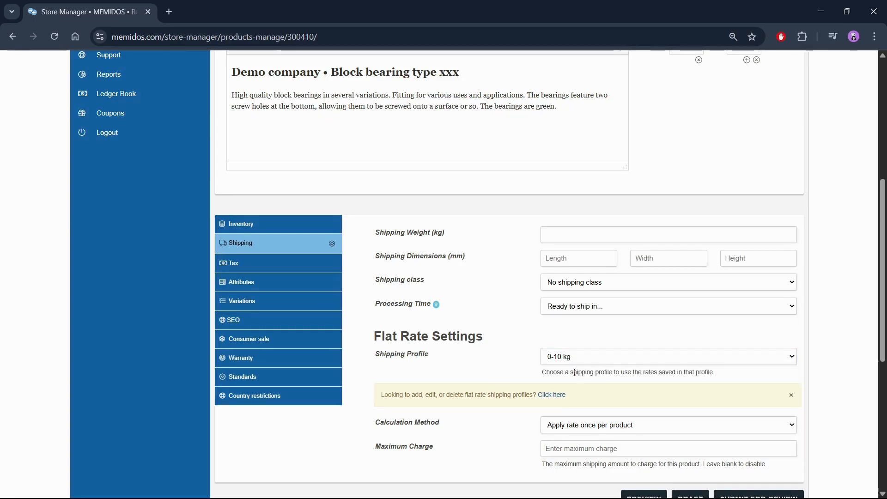
In the product's tax settings, choose Taxable as the tax status and EU standard rates as the tax class
{"action": "left_click", "coordinate": [313, 273]}
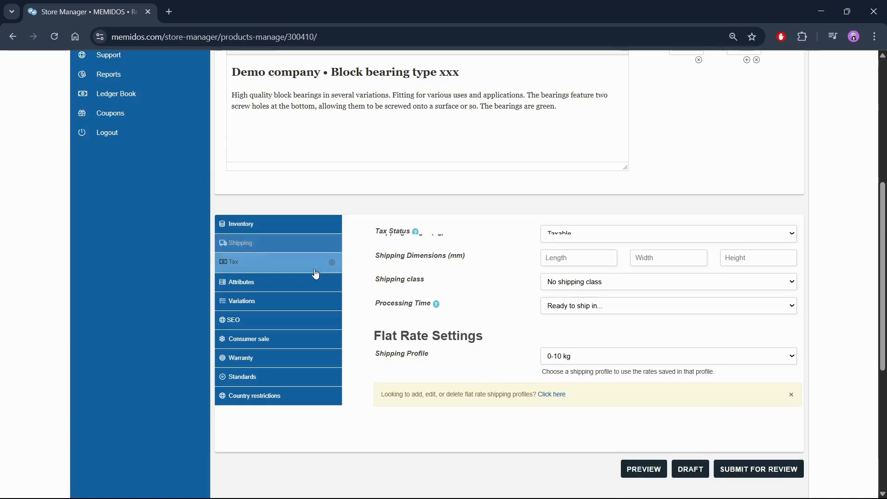
{"action": "left_click", "coordinate": [563, 236]}
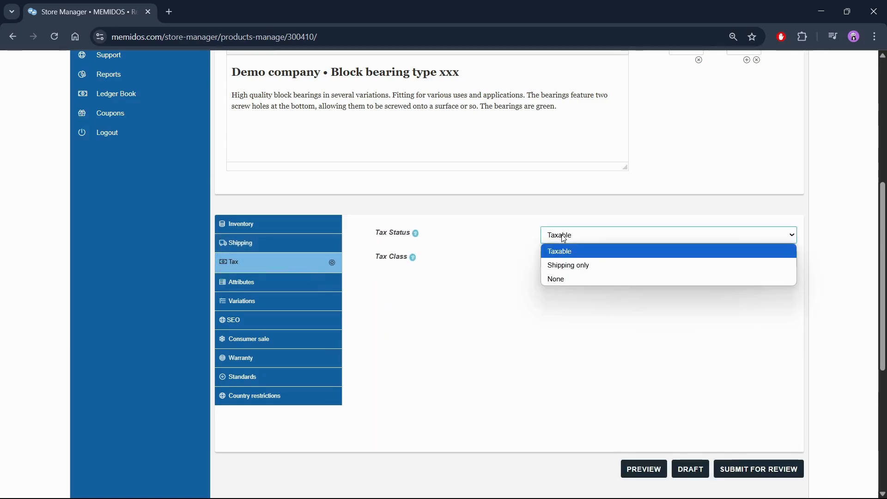
{"action": "left_click", "coordinate": [564, 238]}
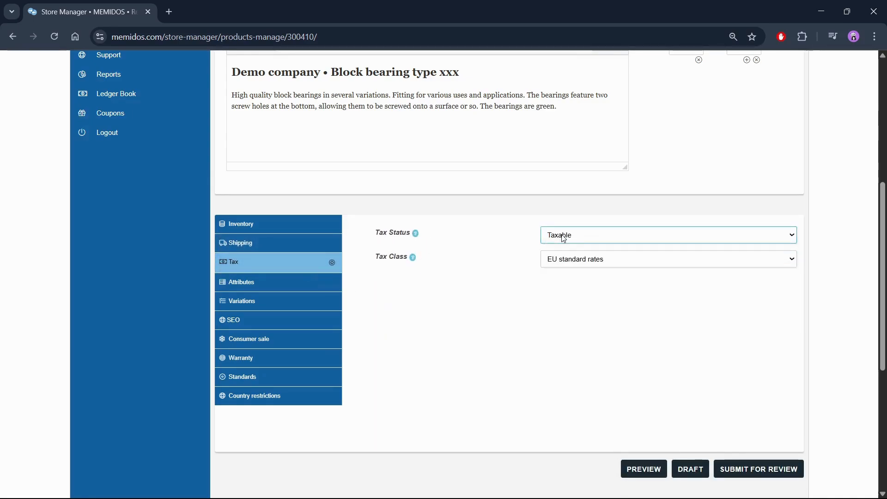
{"action": "left_click", "coordinate": [573, 263]}
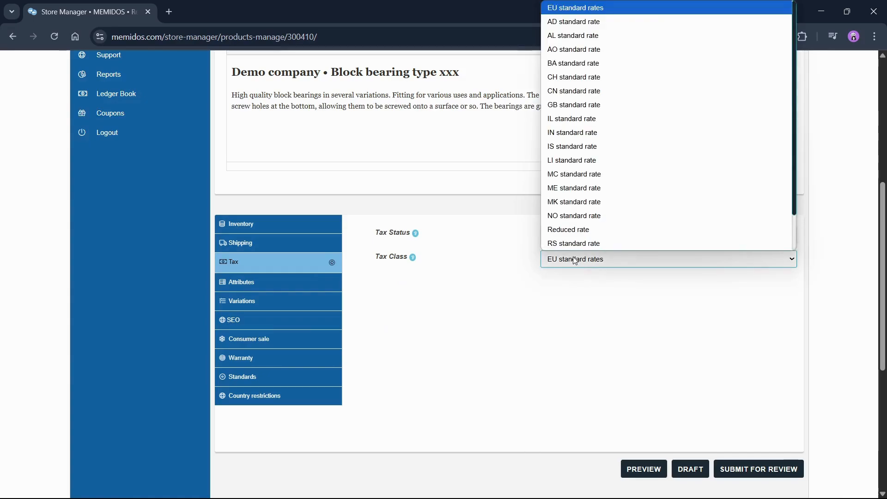
{"action": "scroll", "coordinate": [593, 96], "scroll_direction": "up", "scroll_amount": 1}
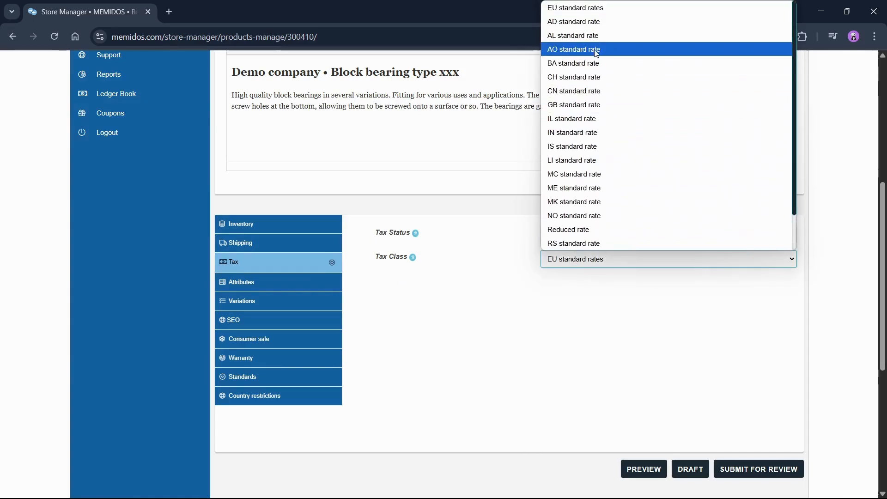
{"action": "left_click", "coordinate": [593, 11]}
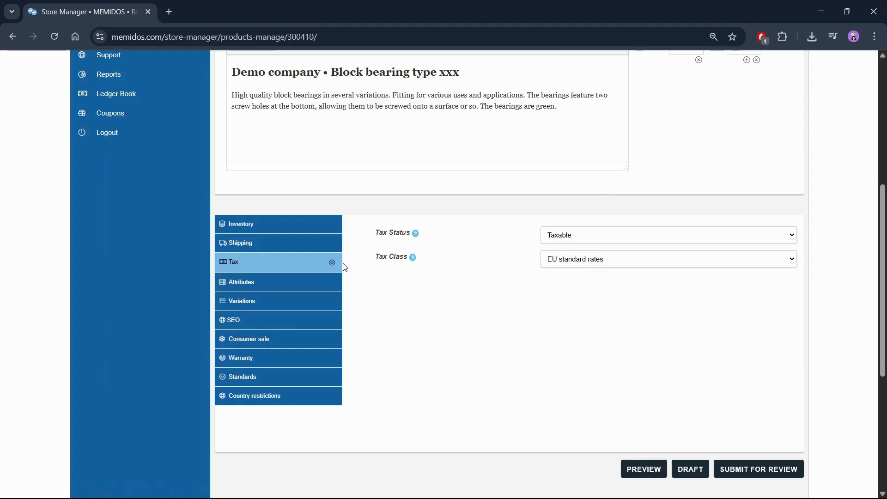
In the product's attributes, add a new custom attribute named Inner diameter
{"action": "left_click", "coordinate": [328, 281]}
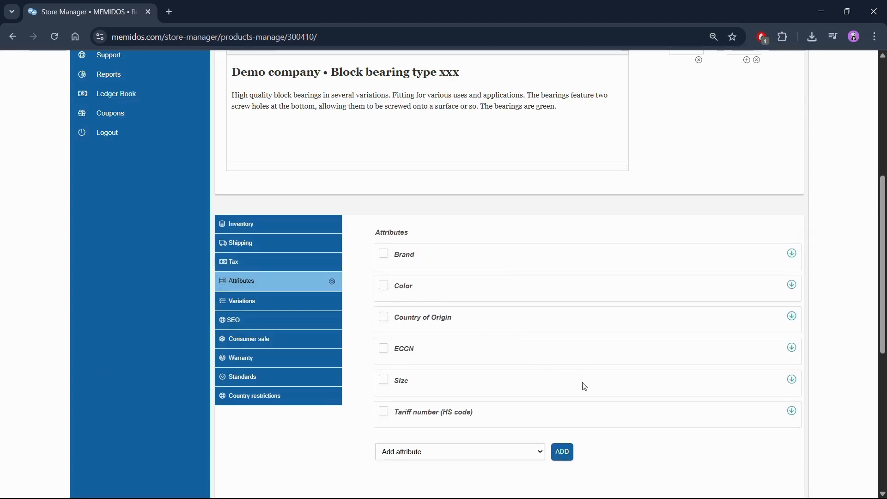
{"action": "left_click", "coordinate": [567, 453]}
{"action": "scroll", "coordinate": [576, 420], "scroll_direction": "down", "scroll_amount": 3}
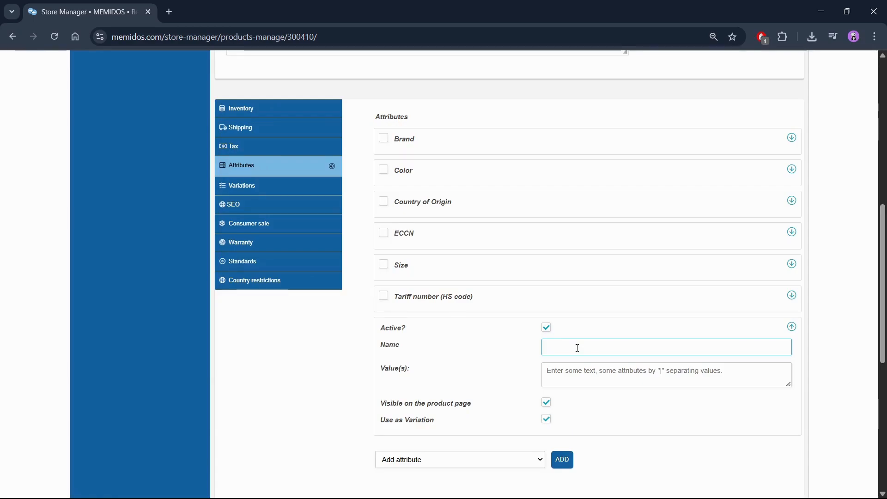
{"action": "type", "text": "Inner diameter"}
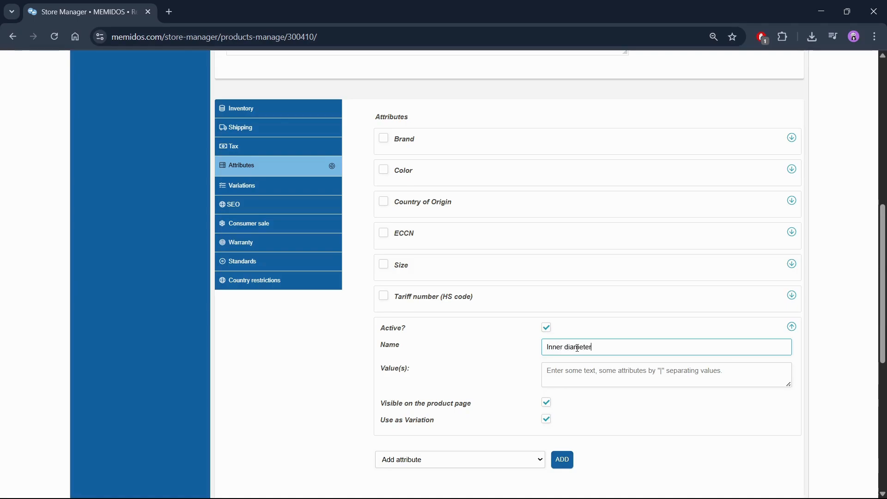
Give the Inner diameter attribute the values 20 mm | 30 mm | 40 mm
{"action": "left_click", "coordinate": [571, 366]}
{"action": "type", "text": "20"}
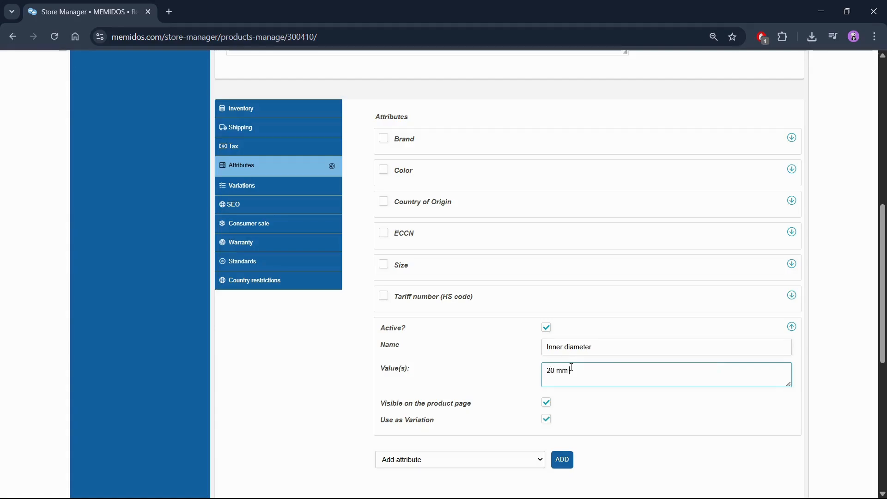
{"action": "type", "text": "|"}
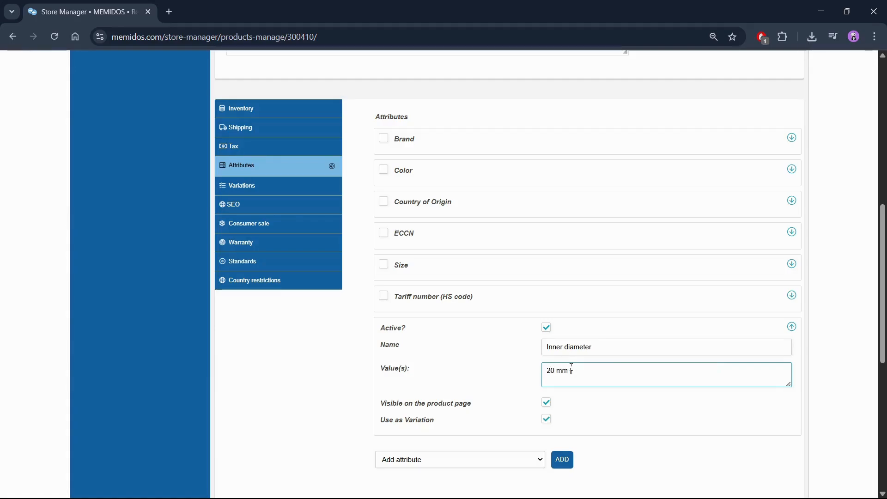
{"action": "type", "text": " 30"}
{"action": "left_click", "coordinate": [540, 366]}
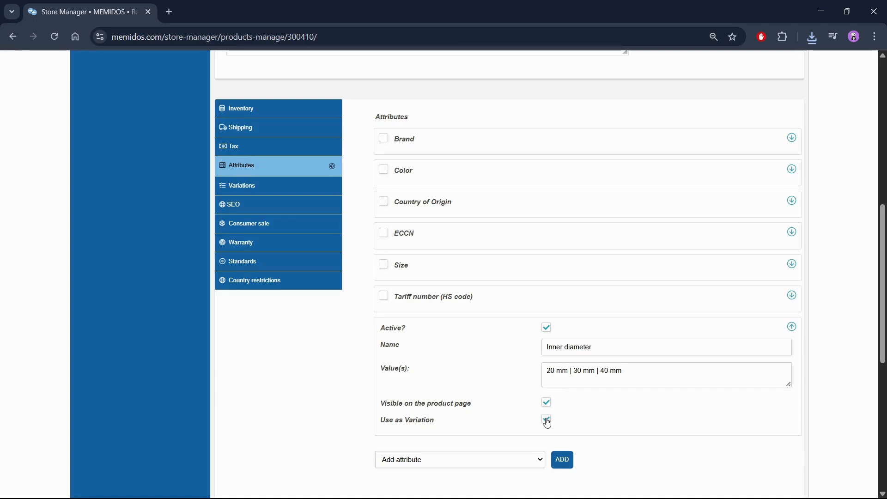
Set the Brand attribute to Demo company and make it active and visible on the product page
{"action": "left_click", "coordinate": [792, 137]}
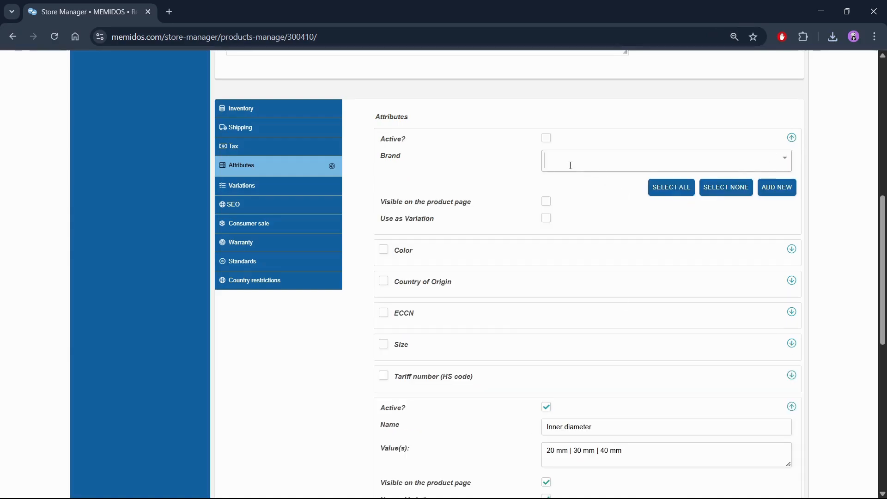
{"action": "left_click", "coordinate": [551, 164]}
{"action": "type", "text": "demo"}
{"action": "key", "text": "Return"}
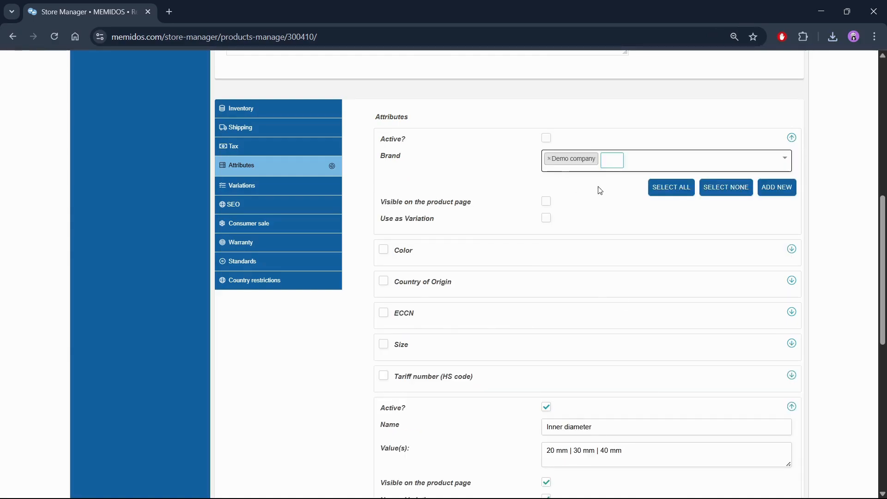
{"action": "left_click", "coordinate": [545, 138]}
{"action": "left_click", "coordinate": [546, 201]}
Set the Color attribute to Green and make it active and visible on the product page
{"action": "left_click", "coordinate": [792, 248]}
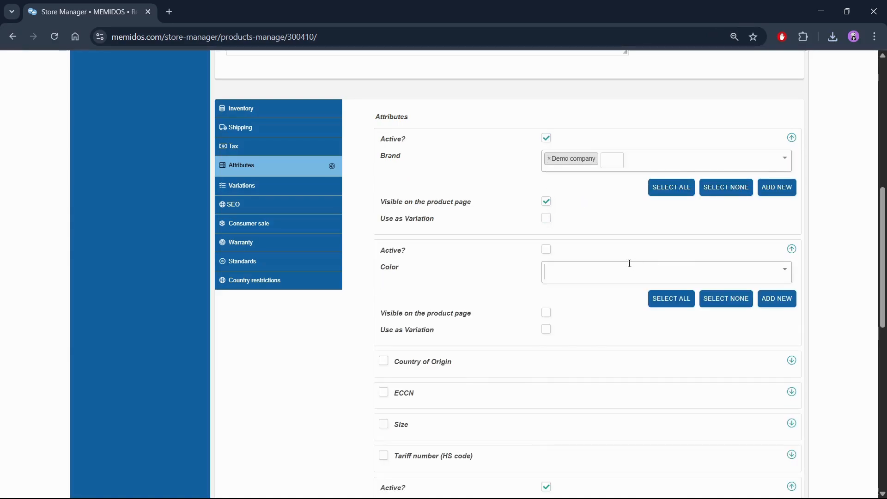
{"action": "left_click", "coordinate": [569, 269]}
{"action": "type", "text": "gre"}
{"action": "left_click", "coordinate": [558, 290]}
{"action": "left_click", "coordinate": [546, 250]}
Add a custom attribute named Material with the value Steel, not used as a variation
{"action": "scroll", "coordinate": [493, 414], "scroll_direction": "down", "scroll_amount": 3}
{"action": "left_click", "coordinate": [561, 445]}
{"action": "scroll", "coordinate": [577, 378], "scroll_direction": "down", "scroll_amount": 2}
{"action": "type", "text": "Material"}
{"action": "key", "text": "Tab"}
{"action": "type", "text": "Ste"}
{"action": "left_click", "coordinate": [546, 415]}
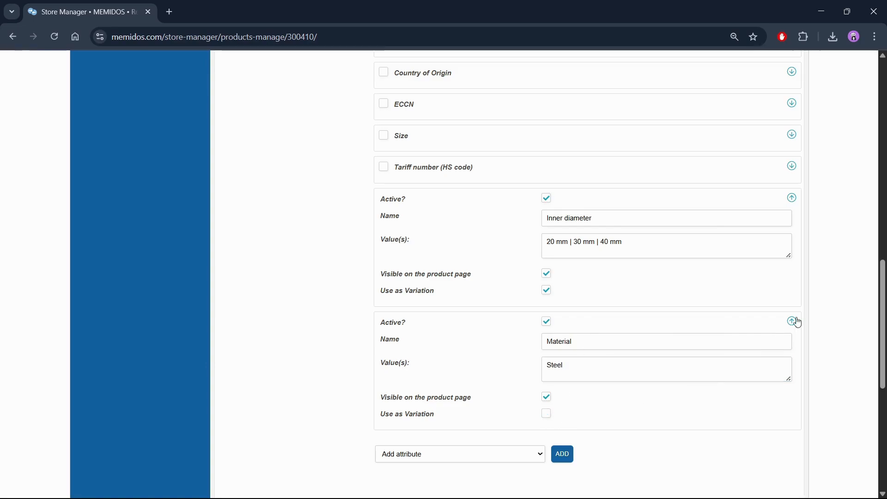
Set the Country of Origin attribute to DK, active and visible on the product page but not used as a variation
{"action": "scroll", "coordinate": [792, 327], "scroll_direction": "up", "scroll_amount": 4}
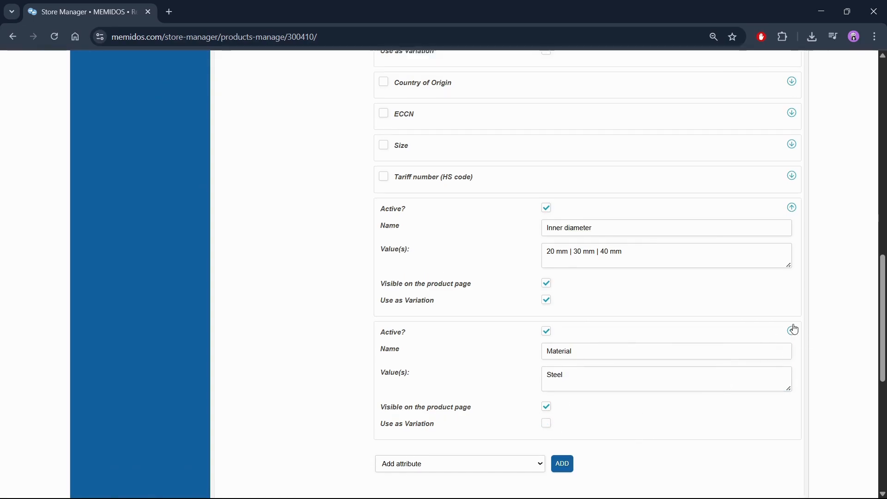
{"action": "left_click", "coordinate": [791, 245]}
{"action": "left_click", "coordinate": [560, 266]}
{"action": "type", "text": "dk"}
{"action": "left_click", "coordinate": [552, 287]}
{"action": "left_click", "coordinate": [547, 245]}
{"action": "left_click", "coordinate": [546, 308]}
{"action": "left_click", "coordinate": [546, 325]}
{"action": "left_click", "coordinate": [546, 324]}
Add 84821090 as a new Tariff number (HS code) term and make the attribute active and visible on the product page
{"action": "scroll", "coordinate": [790, 302], "scroll_direction": "down", "scroll_amount": 3}
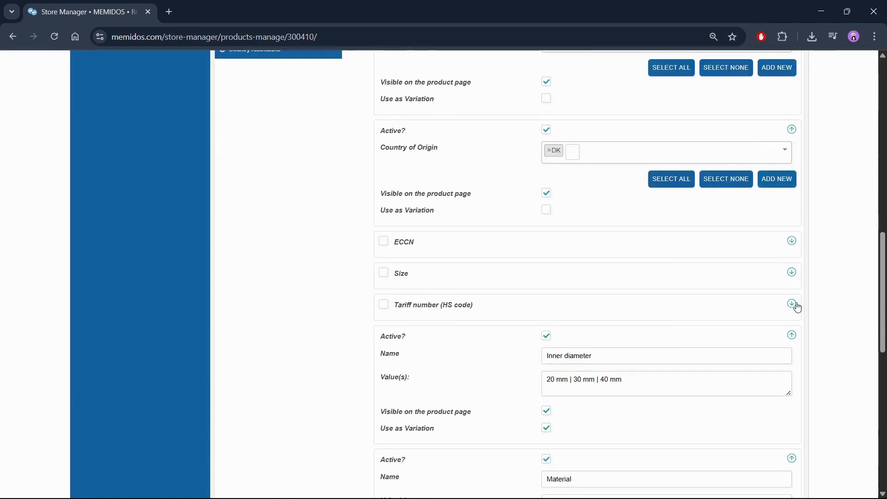
{"action": "left_click", "coordinate": [792, 303]}
{"action": "left_click", "coordinate": [593, 324]}
{"action": "left_click", "coordinate": [763, 328]}
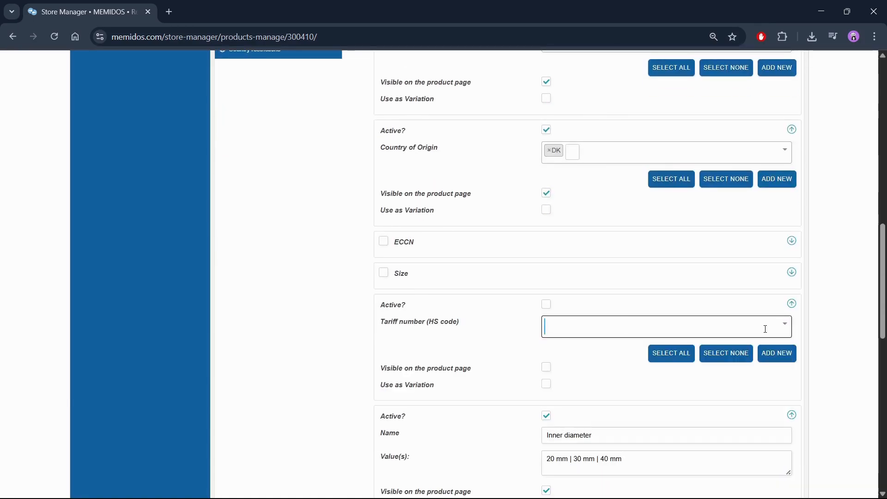
{"action": "left_click", "coordinate": [768, 355]}
{"action": "type", "text": "84821090"}
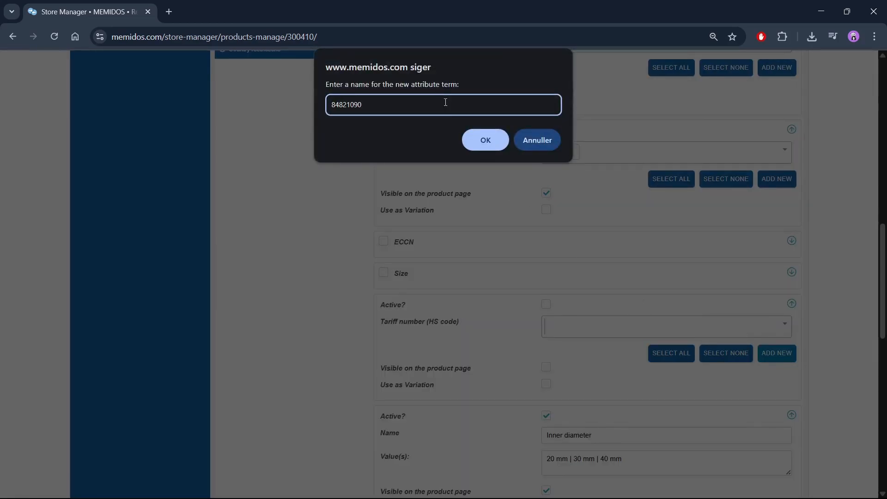
{"action": "key", "text": "Return"}
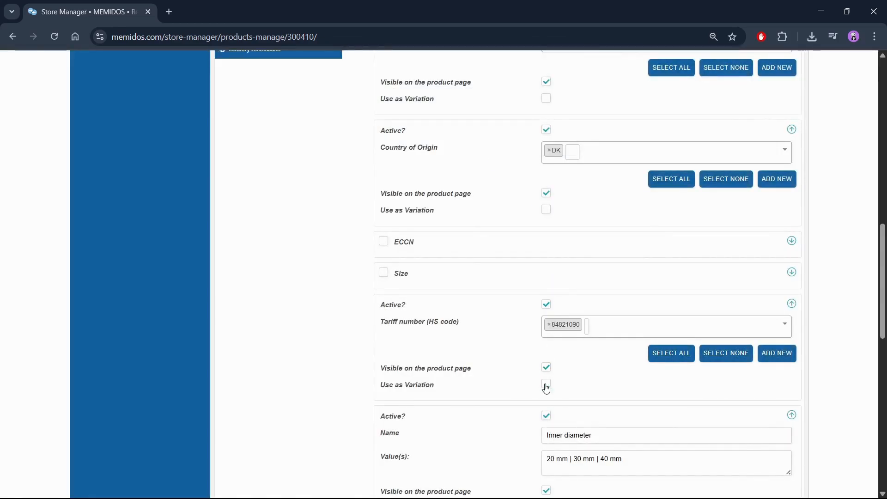
In the product's variations, use the bulk option to create variations from all attributes
{"action": "scroll", "coordinate": [574, 382], "scroll_direction": "up", "scroll_amount": 6}
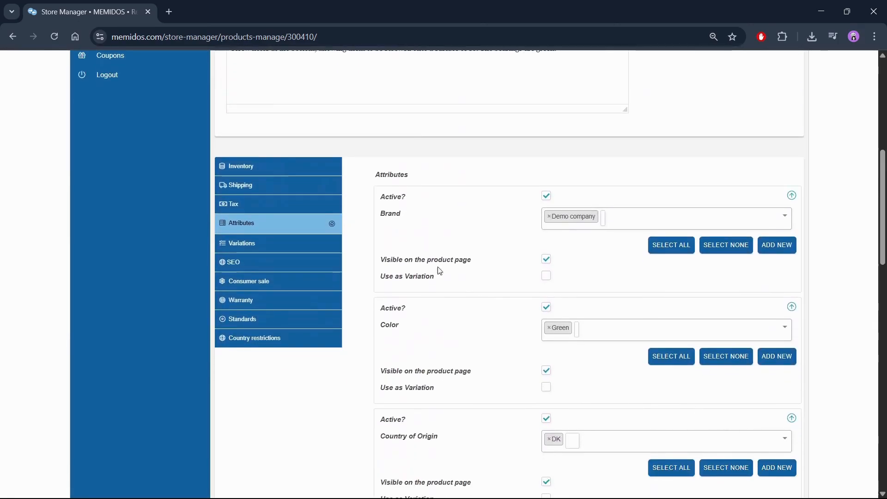
{"action": "left_click", "coordinate": [287, 244]}
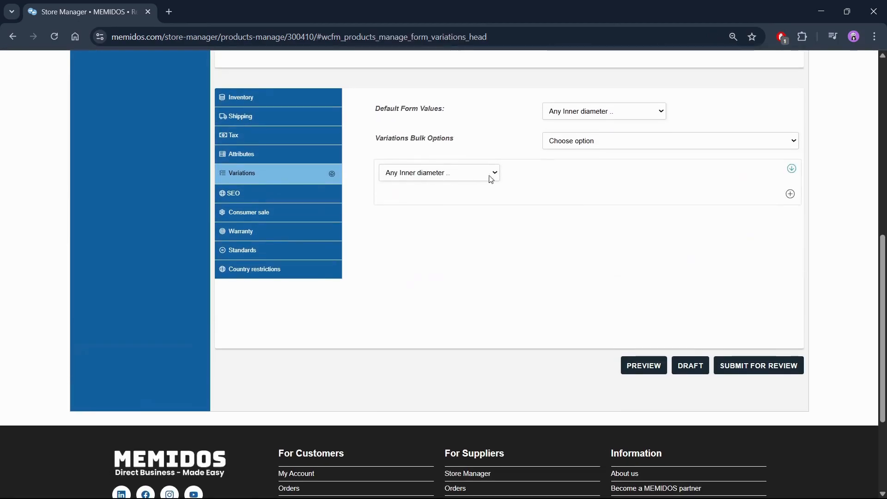
{"action": "left_click", "coordinate": [587, 147]}
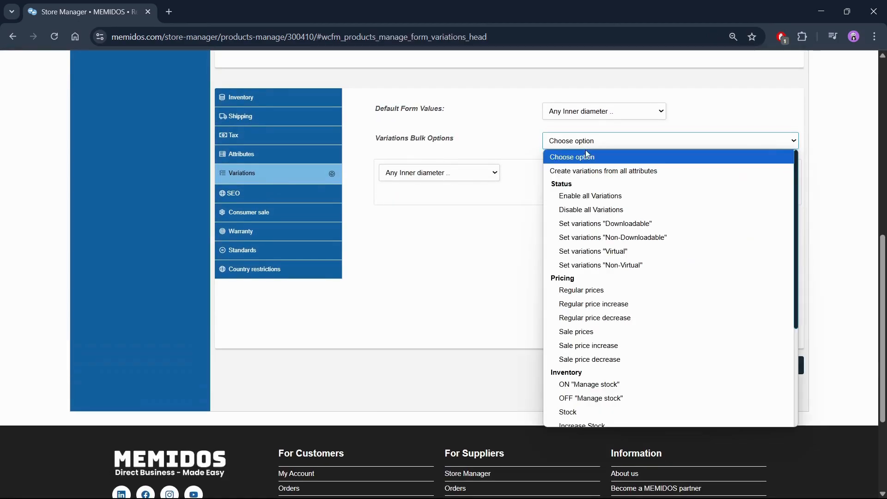
{"action": "left_click", "coordinate": [588, 169]}
{"action": "left_click", "coordinate": [484, 135]}
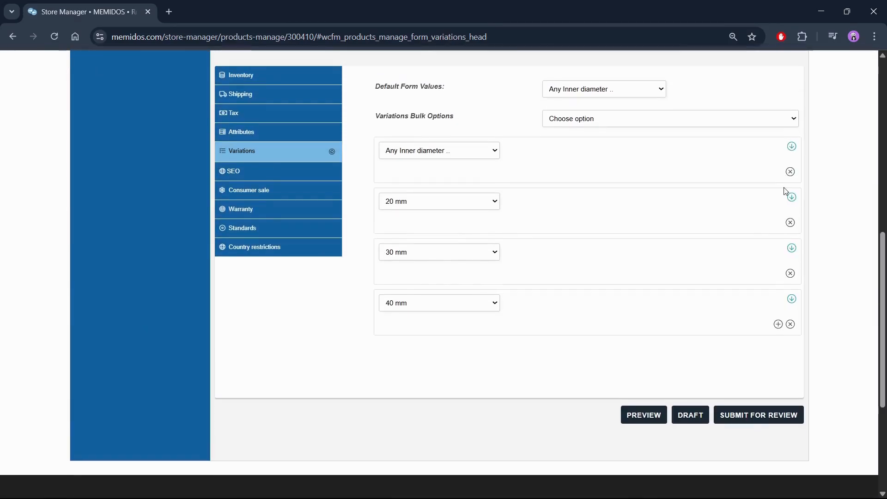
{"action": "left_click", "coordinate": [790, 172]}
{"action": "left_click", "coordinate": [485, 121]}
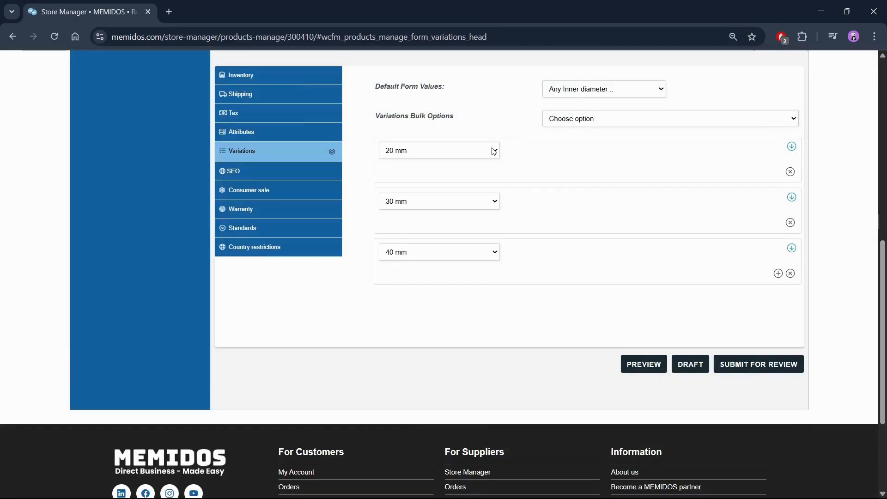
Expand the variation entries and give the 20 mm variation a regular price of 5 and the SKU bearing20mm123
{"action": "left_click", "coordinate": [791, 147]}
{"action": "scroll", "coordinate": [801, 374], "scroll_direction": "down", "scroll_amount": 1}
{"action": "left_click", "coordinate": [791, 402]}
{"action": "scroll", "coordinate": [794, 427], "scroll_direction": "down", "scroll_amount": 4}
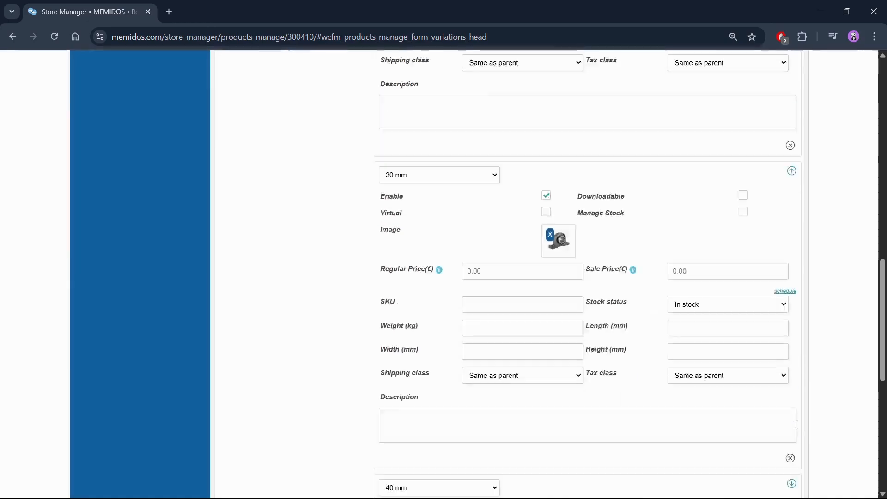
{"action": "scroll", "coordinate": [815, 369], "scroll_direction": "up", "scroll_amount": 6}
{"action": "left_click", "coordinate": [502, 307]}
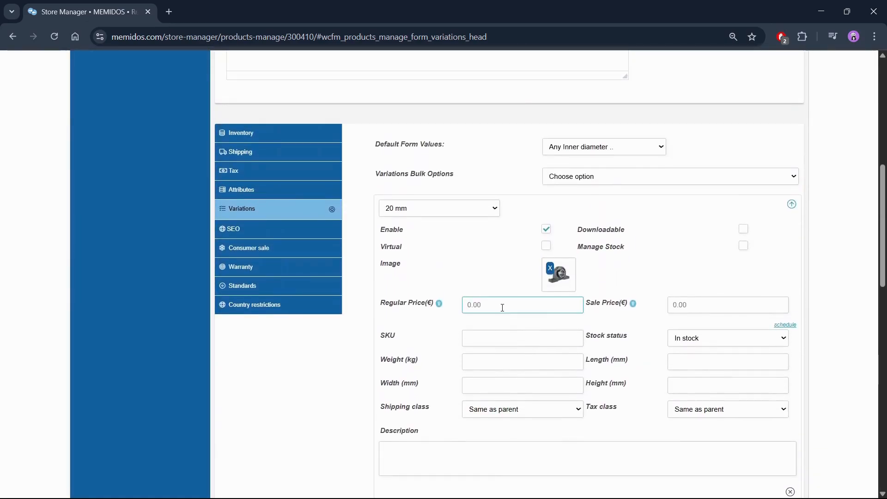
{"action": "left_click", "coordinate": [525, 337]}
{"action": "type", "text": "bearing20mm123"}
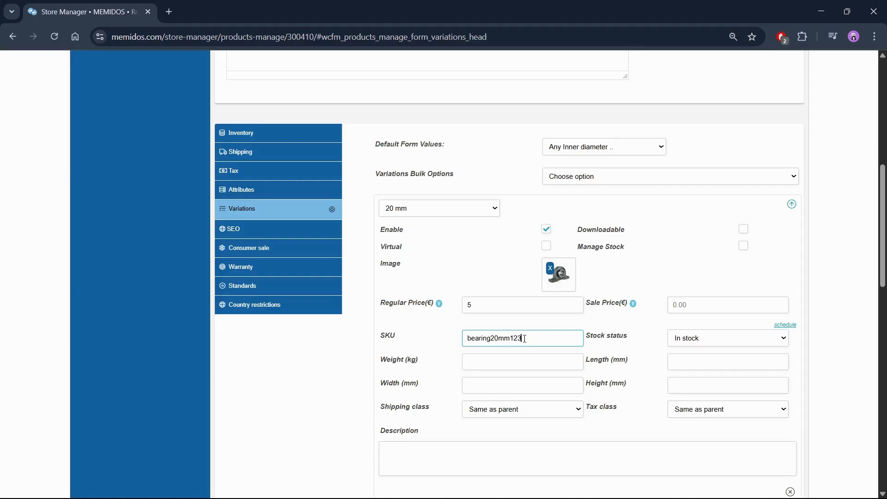
Set the 20 mm variation's weight to 0.3 kg, length to 50 mm, width to 50 mm and height to 80 mm
{"action": "left_click", "coordinate": [518, 361]}
{"action": "type", "text": "0.3"}
{"action": "key", "text": "Tab"}
{"action": "type", "text": "50"}
{"action": "key", "text": "Tab"}
{"action": "type", "text": "50"}
Set the 30 mm variation's weight to 0.6 kg, length to 50 mm, width to 50 mm and height to 90 mm
{"action": "key", "text": "Tab"}
{"action": "type", "text": "80"}
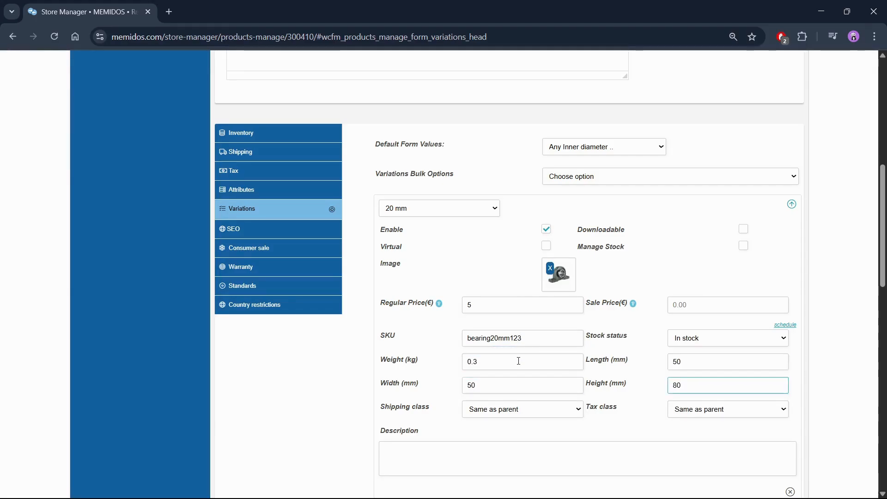
Give the 30 mm variation a regular price of 6 and the SKU bearing30mm123
{"action": "scroll", "coordinate": [518, 362], "scroll_direction": "down", "scroll_amount": 5}
{"action": "left_click", "coordinate": [511, 331]}
{"action": "type", "text": "6"}
{"action": "left_click", "coordinate": [501, 361]}
{"action": "type", "text": "bearing30mm123"}
{"action": "key", "text": "Tab"}
{"action": "type", "text": "0.6"}
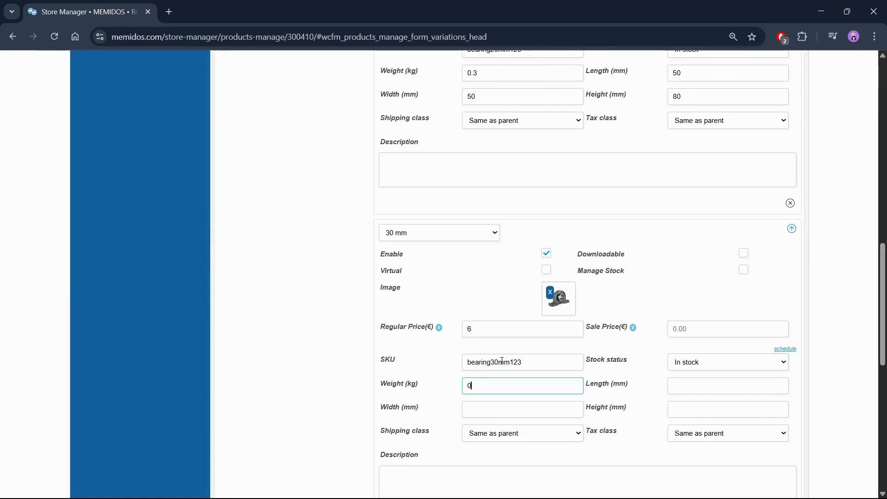
{"action": "key", "text": "Tab"}
{"action": "type", "text": "50"}
{"action": "key", "text": "Tab"}
{"action": "type", "text": "50"}
{"action": "key", "text": "Tab"}
{"action": "type", "text": "90"}
Expand the 40 mm variation and give it a regular price of 7 and the SKU bearing40mm123
{"action": "scroll", "coordinate": [502, 360], "scroll_direction": "down", "scroll_amount": 5}
{"action": "left_click", "coordinate": [728, 323]}
{"action": "scroll", "coordinate": [508, 248], "scroll_direction": "down", "scroll_amount": 4}
{"action": "left_click", "coordinate": [505, 235]}
{"action": "type", "text": "7"}
{"action": "key", "text": "Tab"}
Set the 40 mm variation's weight to 1.1 kg, length to 50 mm, width to 50 mm and height to 120 mm
{"action": "key", "text": "Tab"}
{"action": "key", "text": "Tab"}
{"action": "type", "text": "be"}
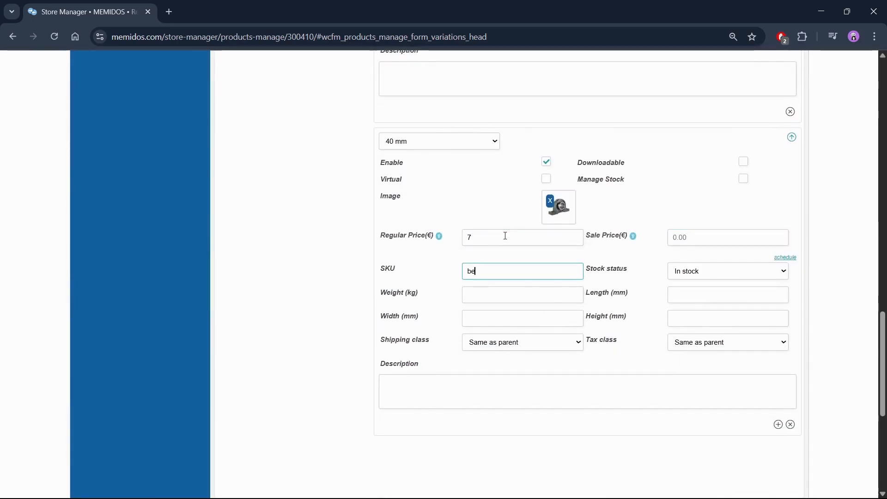
{"action": "type", "text": "aring40mm123"}
{"action": "key", "text": "Tab"}
{"action": "key", "text": "Tab"}
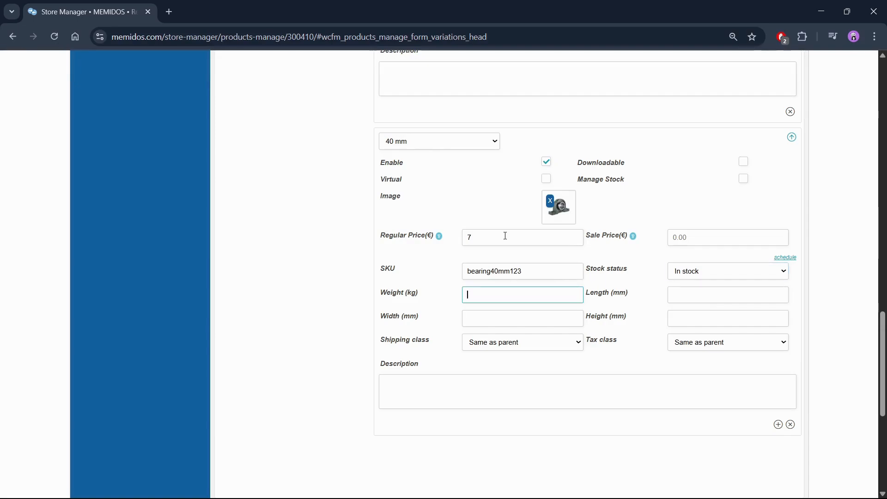
{"action": "type", "text": "1.1"}
{"action": "key", "text": "Tab"}
{"action": "type", "text": "50"}
{"action": "key", "text": "Tab"}
{"action": "type", "text": "50"}
{"action": "key", "text": "Tab"}
{"action": "type", "text": "120"}
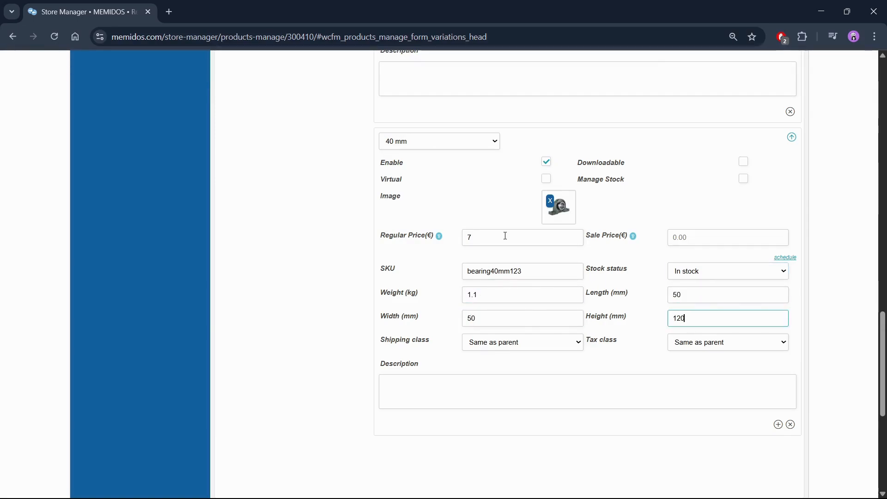
{"action": "left_click", "coordinate": [800, 261]}
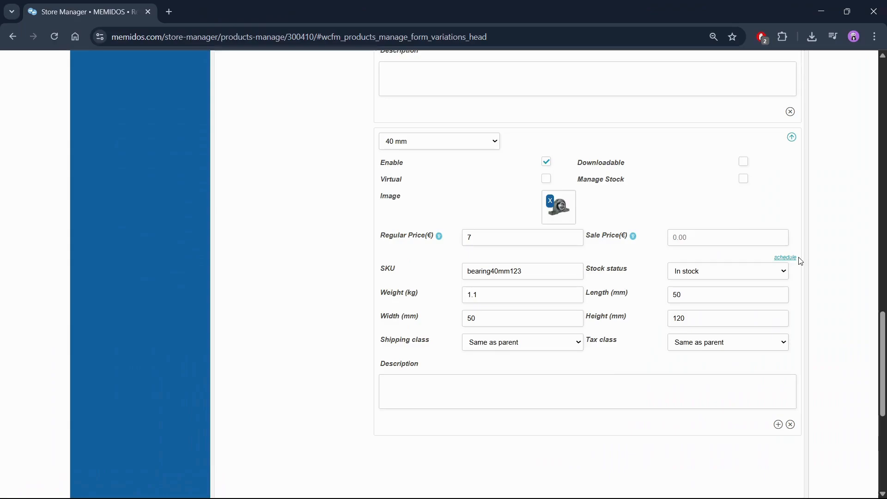
Replace the 20 mm variation's image with the uploaded file block-bearing-20-mm.jpg
{"action": "scroll", "coordinate": [800, 261], "scroll_direction": "up", "scroll_amount": 14}
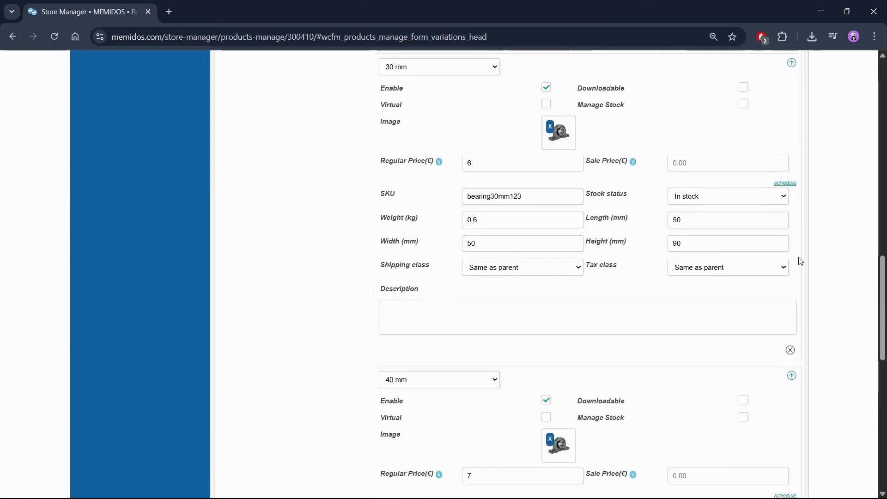
{"action": "scroll", "coordinate": [800, 262], "scroll_direction": "up", "scroll_amount": 1}
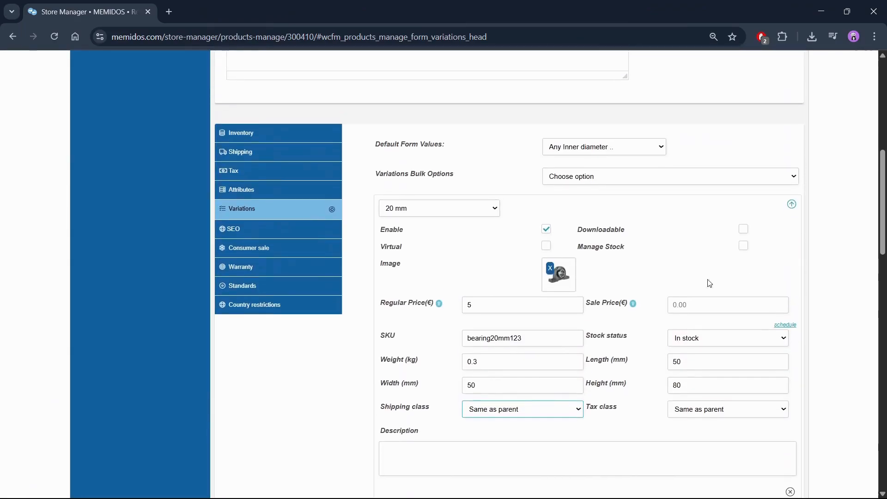
{"action": "left_click", "coordinate": [557, 280]}
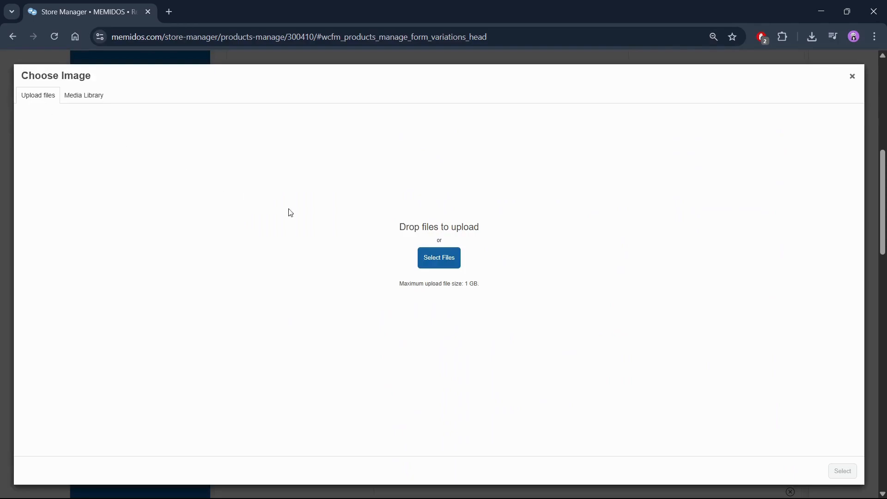
{"action": "left_click", "coordinate": [439, 258]}
{"action": "left_click", "coordinate": [336, 110]}
{"action": "left_click", "coordinate": [347, 256]}
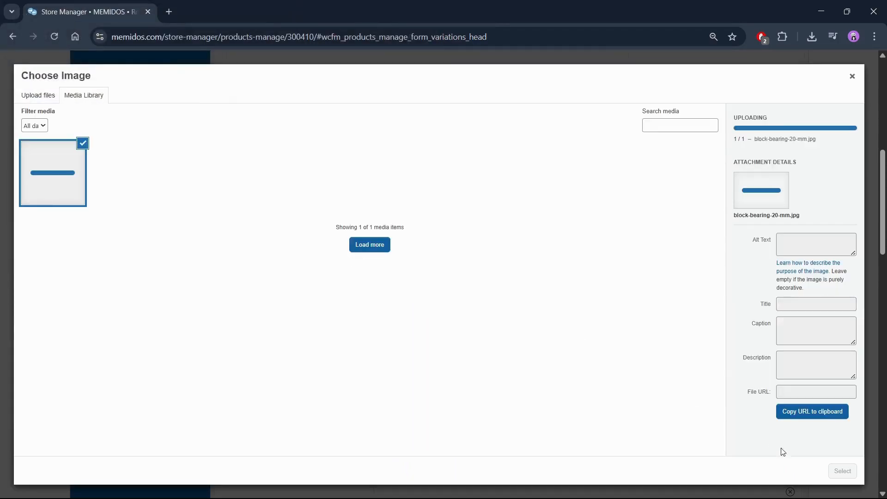
{"action": "left_click", "coordinate": [843, 471]}
Upload block-bearing-30-mm.jpg and set it as the 30 mm variation's image
{"action": "scroll", "coordinate": [640, 345], "scroll_direction": "down", "scroll_amount": 5}
{"action": "left_click", "coordinate": [558, 362]}
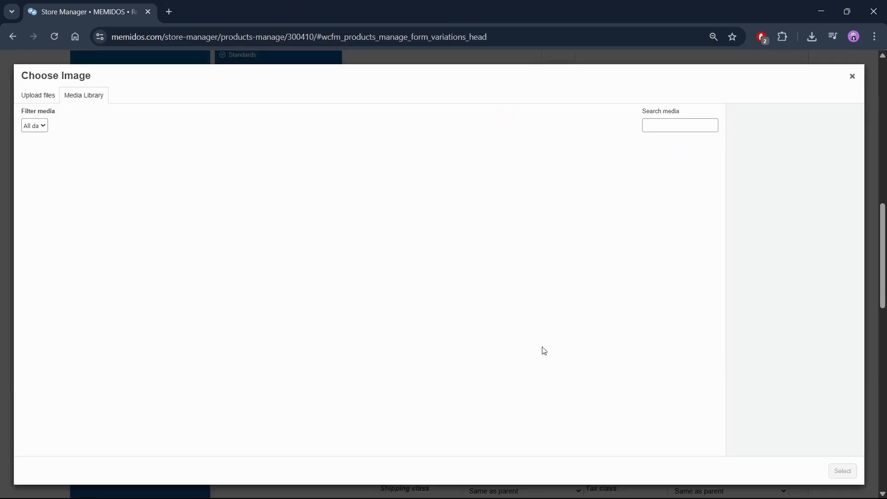
{"action": "left_click", "coordinate": [38, 95]}
{"action": "left_click", "coordinate": [439, 258]}
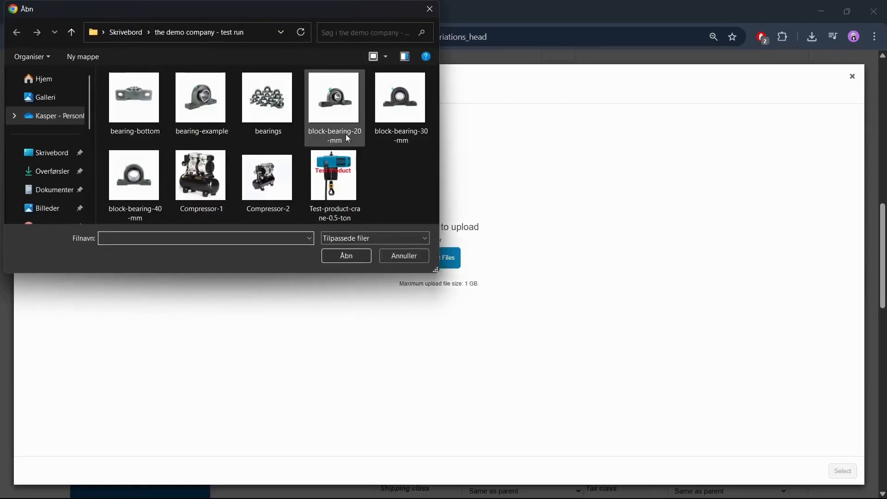
{"action": "left_click", "coordinate": [398, 116]}
{"action": "left_click", "coordinate": [349, 255]}
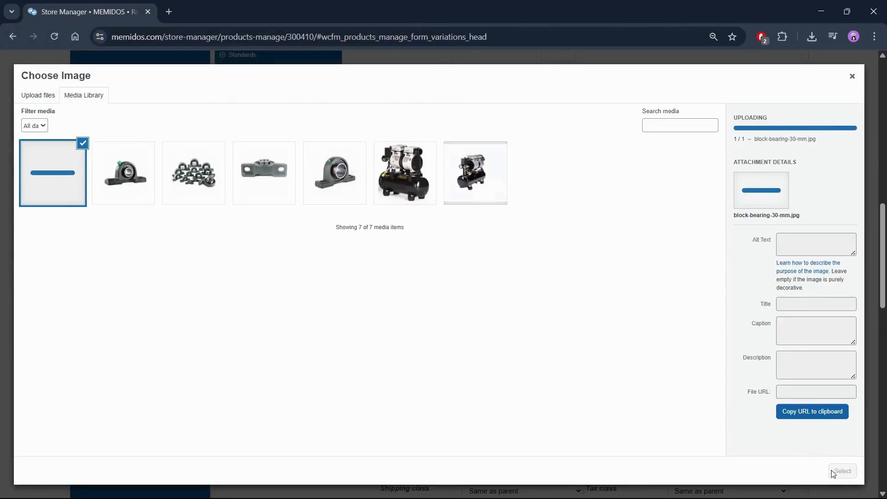
{"action": "left_click", "coordinate": [842, 471]}
Upload the block-bearing-40-mm file and set it as the 40 mm variation's image
{"action": "scroll", "coordinate": [703, 341], "scroll_direction": "down", "scroll_amount": 5}
{"action": "left_click", "coordinate": [561, 383]}
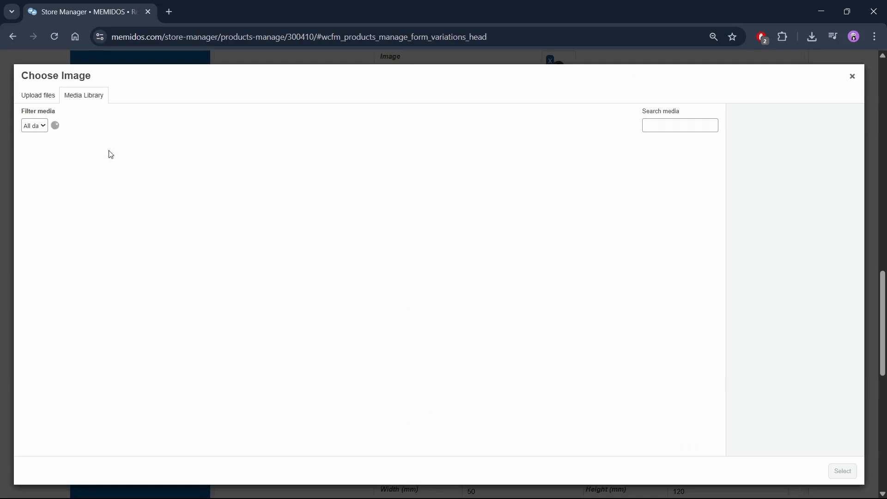
{"action": "left_click", "coordinate": [38, 95]}
{"action": "left_click", "coordinate": [425, 257]}
{"action": "left_click", "coordinate": [161, 194]}
{"action": "left_click", "coordinate": [346, 254]}
{"action": "left_click", "coordinate": [842, 471]}
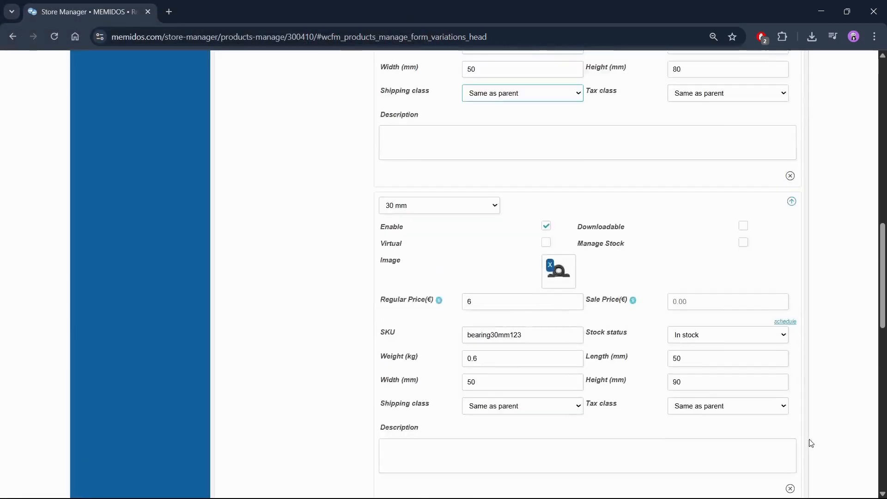
Set the default form value for the inner diameter to 20 mm and save the product as a draft
{"action": "scroll", "coordinate": [771, 375], "scroll_direction": "up", "scroll_amount": 3}
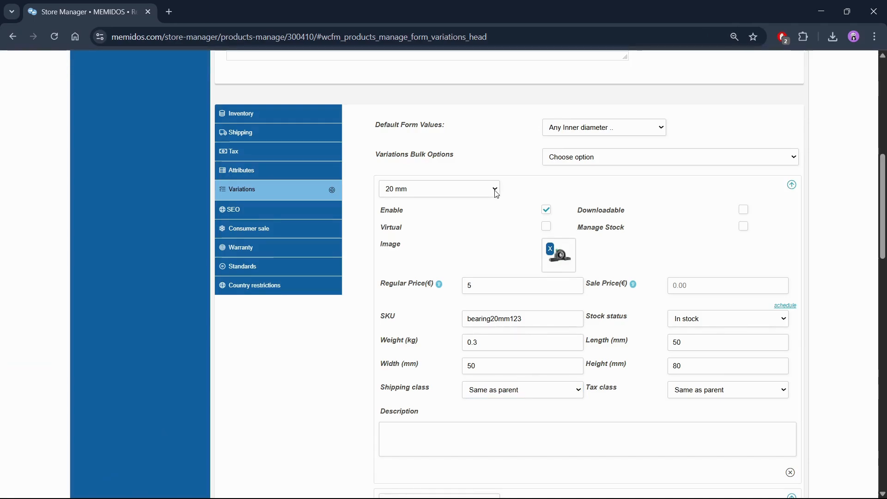
{"action": "left_click", "coordinate": [569, 132]}
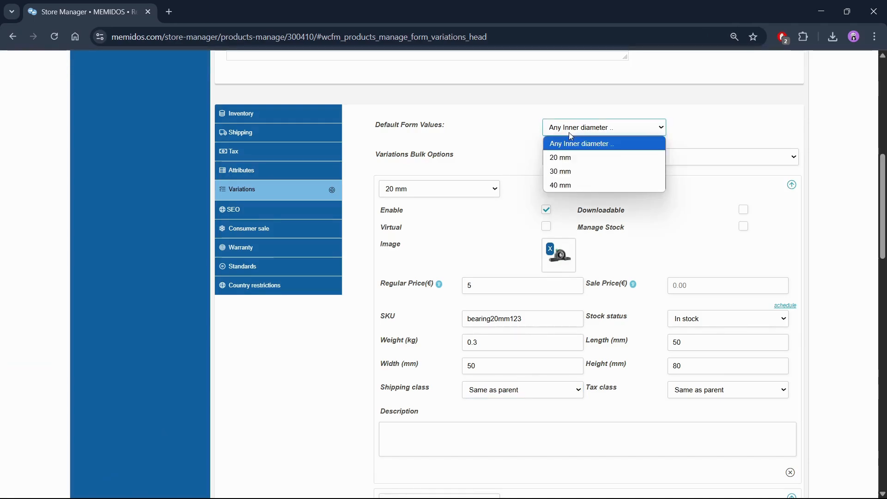
{"action": "left_click", "coordinate": [571, 157]}
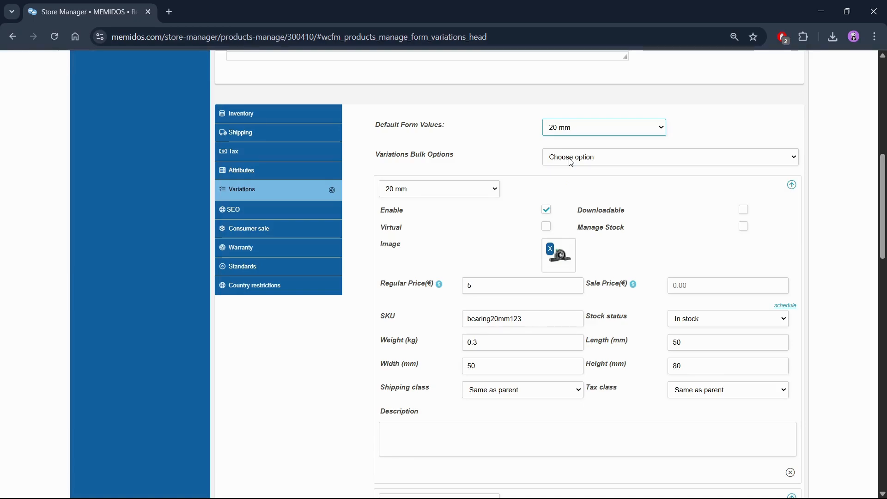
{"action": "scroll", "coordinate": [571, 160], "scroll_direction": "down", "scroll_amount": 10}
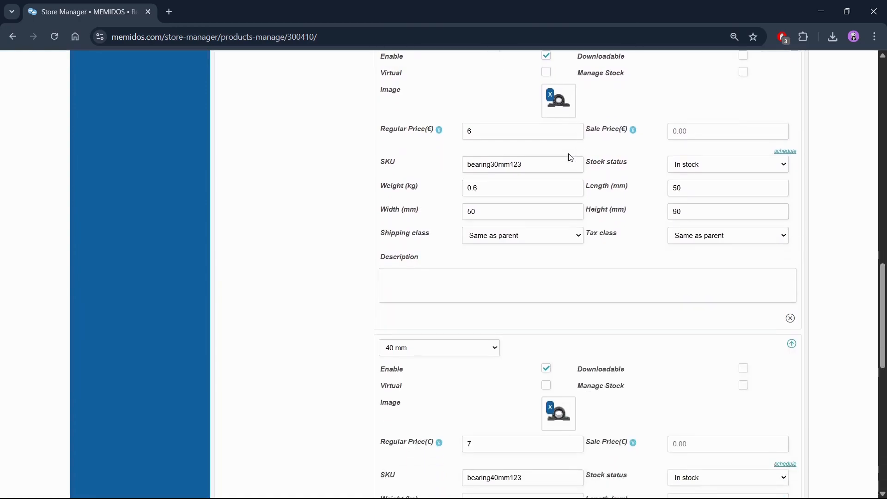
{"action": "scroll", "coordinate": [571, 160], "scroll_direction": "down", "scroll_amount": 6}
{"action": "left_click", "coordinate": [690, 433]}
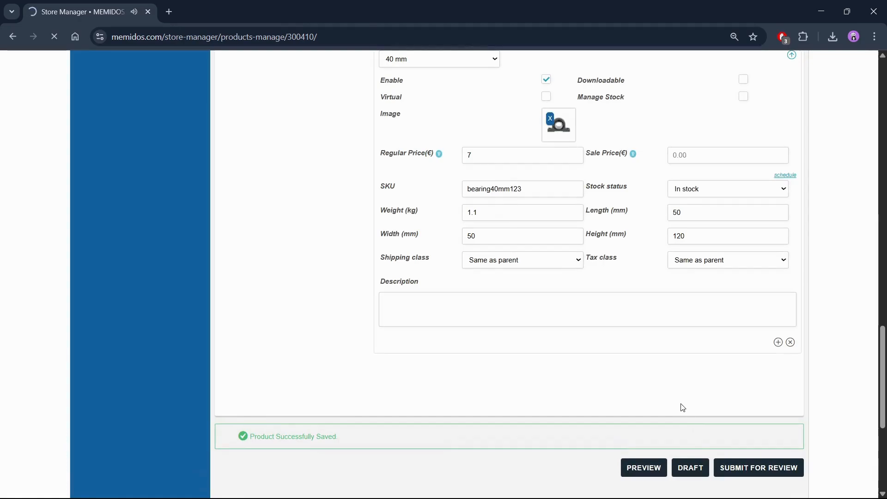
Preview the product page in a separate tab, check the 20, 30 and 40 mm options, and close the preview
{"action": "scroll", "coordinate": [628, 378], "scroll_direction": "down", "scroll_amount": 10}
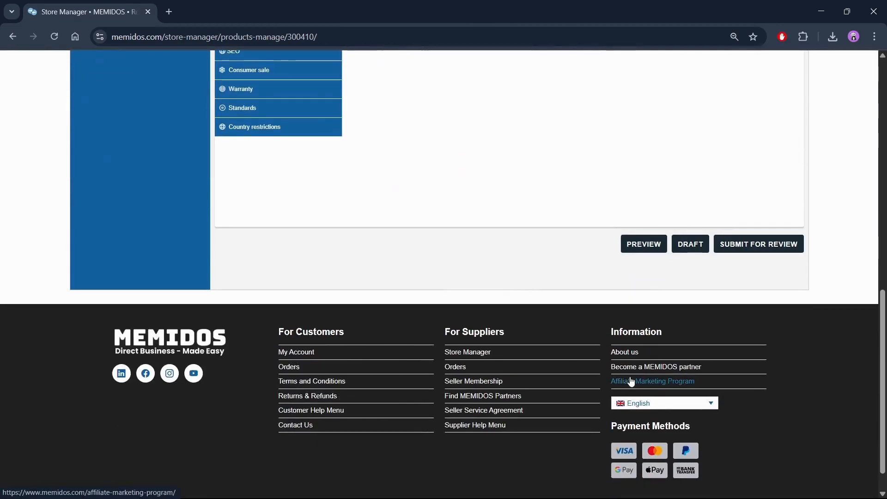
{"action": "scroll", "coordinate": [648, 309], "scroll_direction": "up", "scroll_amount": 2}
{"action": "right_click", "coordinate": [641, 360]}
{"action": "left_click", "coordinate": [658, 368]}
{"action": "left_click", "coordinate": [222, 11]}
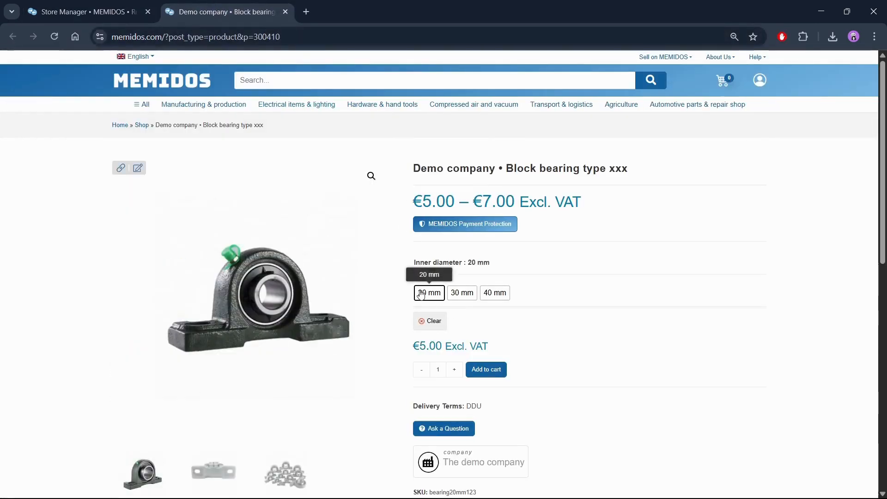
{"action": "left_click", "coordinate": [457, 295]}
{"action": "left_click", "coordinate": [488, 298]}
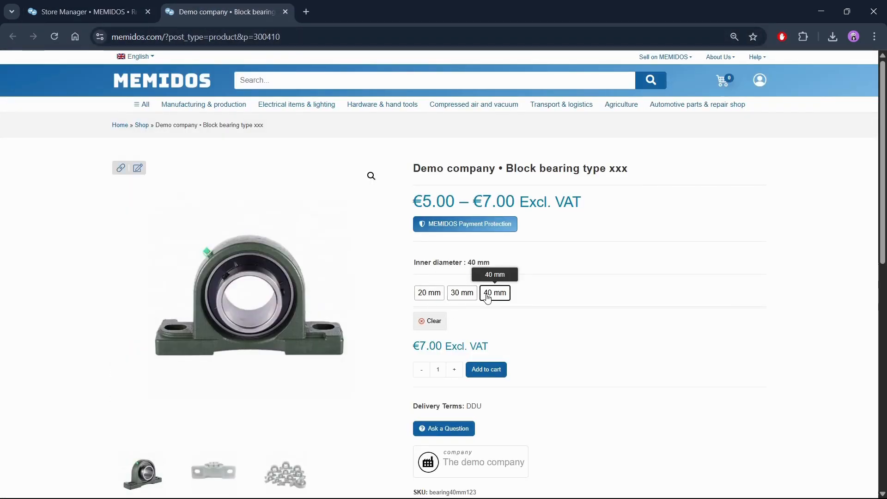
{"action": "left_click", "coordinate": [448, 296]}
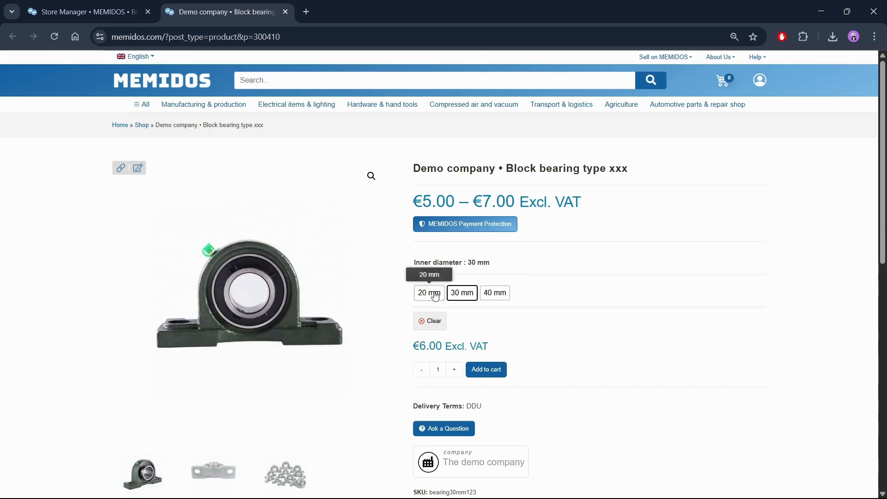
{"action": "left_click", "coordinate": [434, 296]}
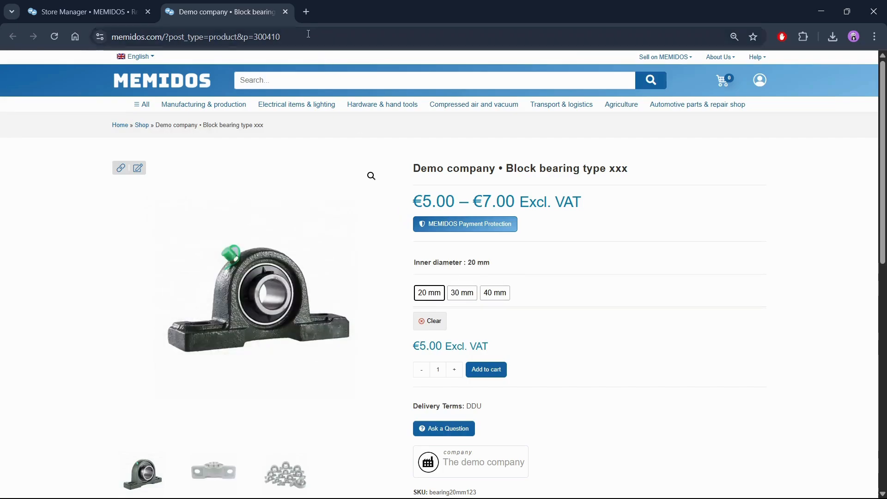
{"action": "left_click", "coordinate": [285, 12]}
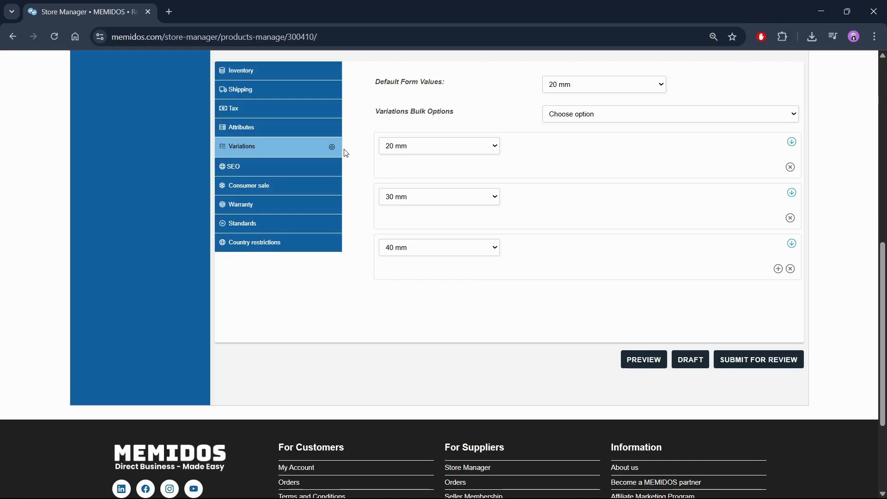
Set the SEO focus keyword to "Steel block bearings" and paste a meta description about sturdy, high quality steel block bearings in 20, 30 and 40 mm
{"action": "left_click", "coordinate": [317, 168]}
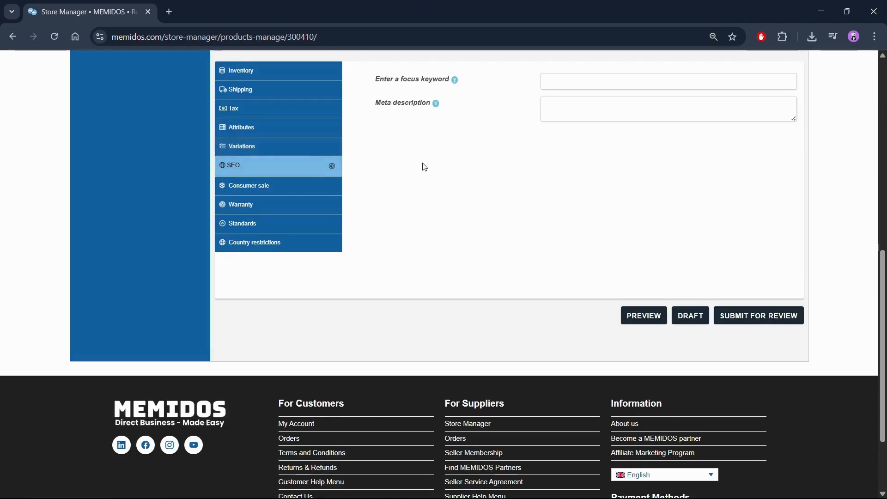
{"action": "left_click", "coordinate": [575, 84]}
{"action": "type", "text": "St"}
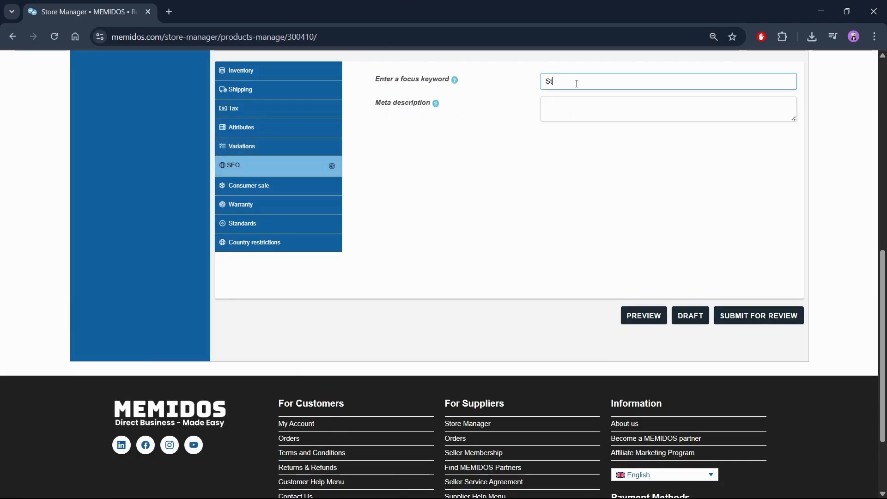
{"action": "type", "text": "eel block bearings"}
{"action": "key", "text": "Tab"}
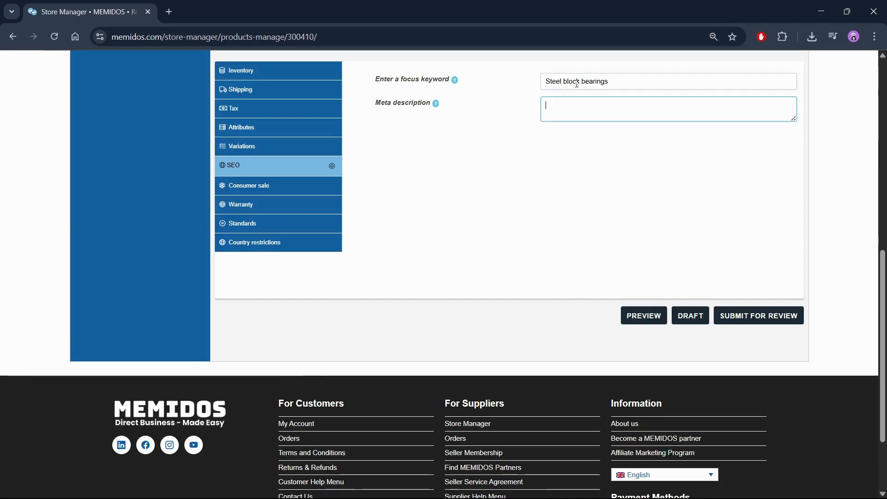
{"action": "type", "text": "Sturdy, high quality, steel block bearings in 20 mm, 30 mm and 40 mm, ideal for your next mechanic tool project."}
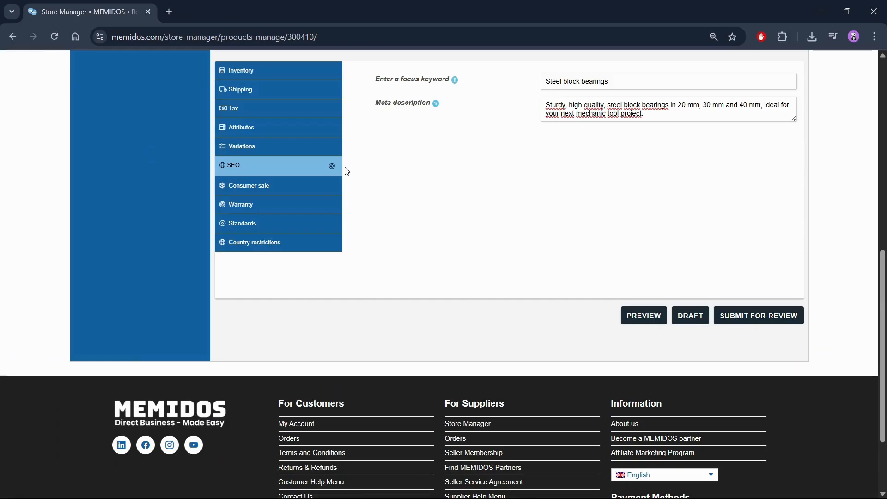
Allow sale of the product to private consumers and set its warranty to 48 months
{"action": "left_click", "coordinate": [314, 190]}
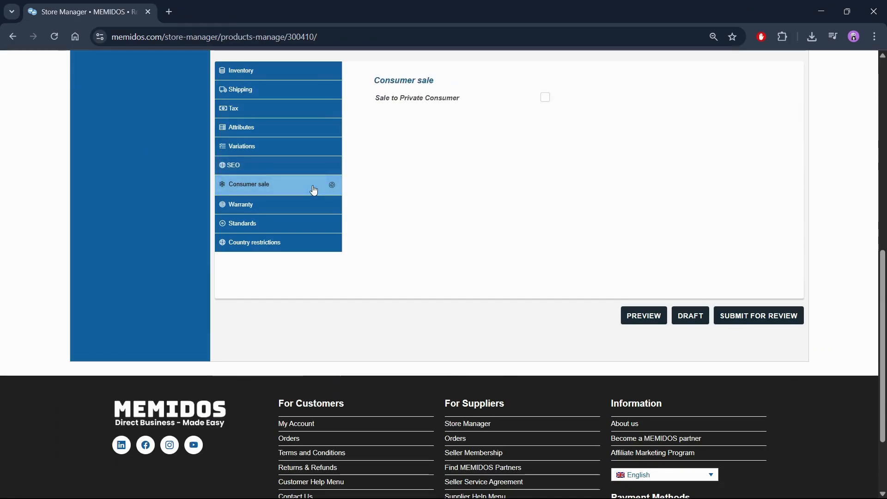
{"action": "left_click", "coordinate": [545, 99]}
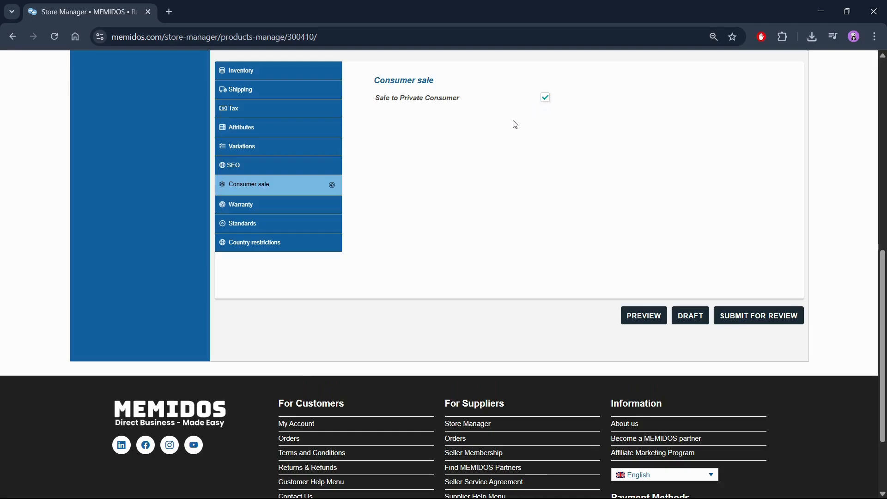
{"action": "left_click", "coordinate": [283, 205]}
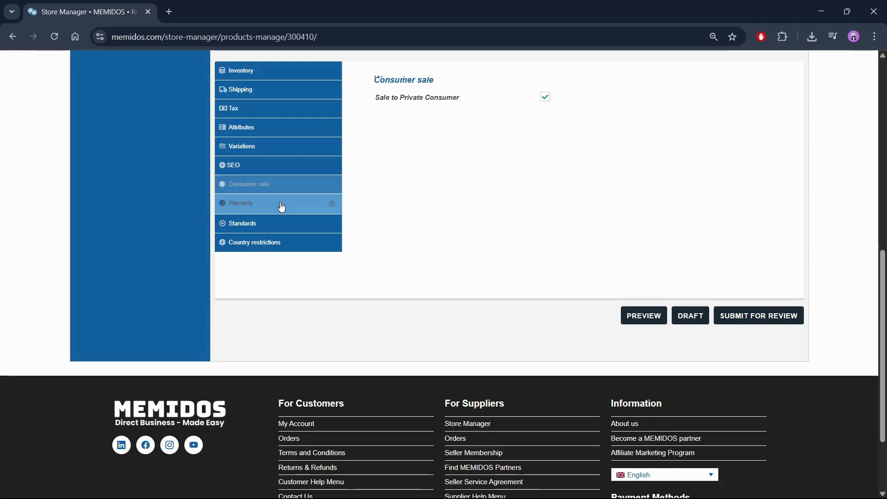
{"action": "left_click", "coordinate": [570, 101]}
{"action": "type", "text": "48"}
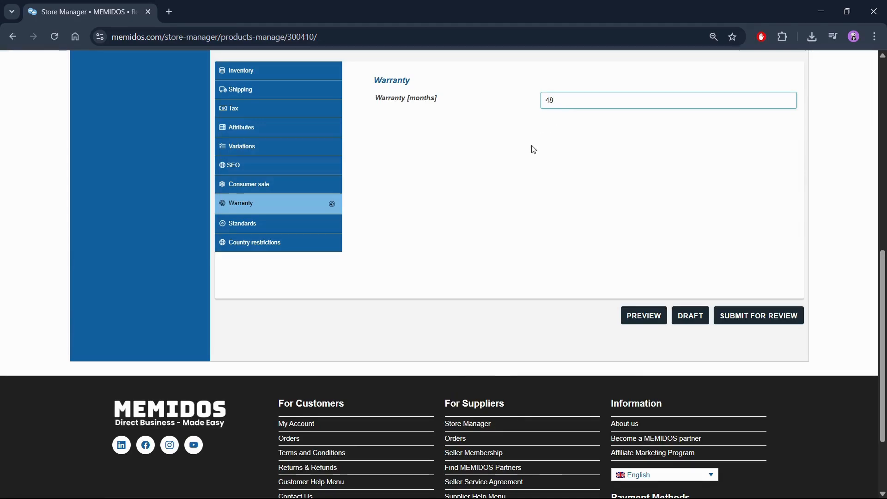
Enable CE marking in the product's standards and save the product as a draft
{"action": "left_click", "coordinate": [306, 226]}
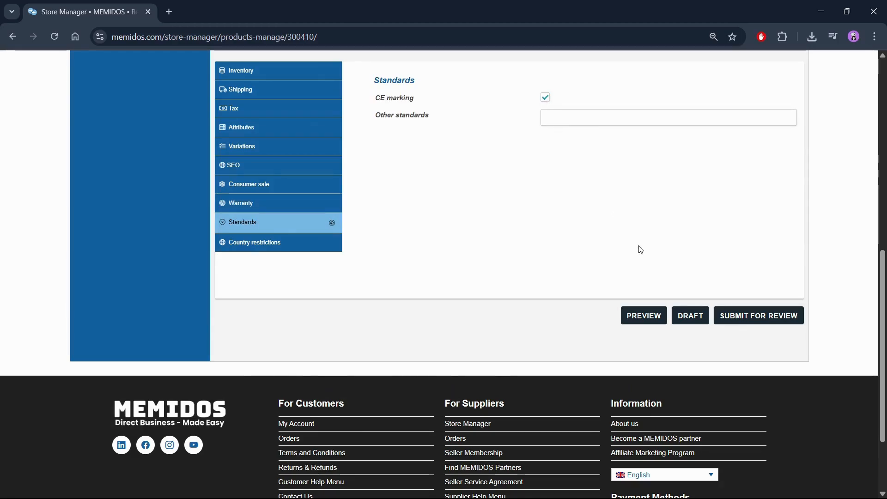
{"action": "left_click", "coordinate": [691, 316]}
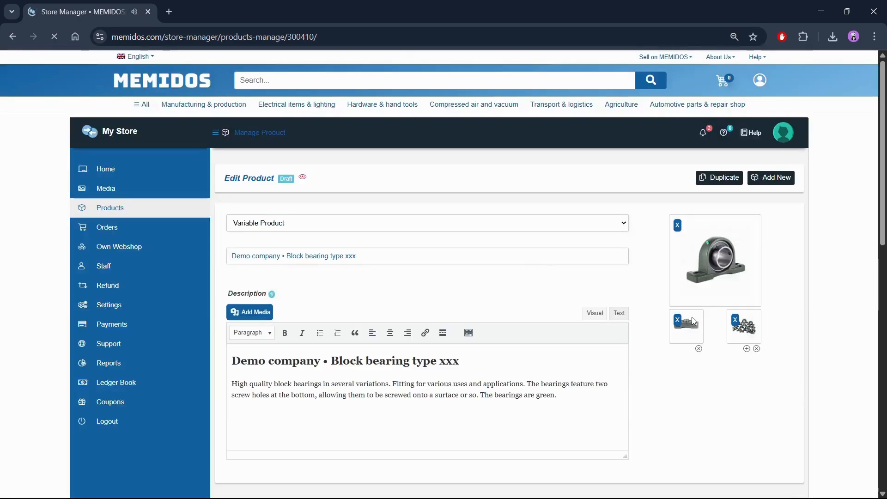
Submit the finished block bearing product for review
{"action": "scroll", "coordinate": [693, 322], "scroll_direction": "down", "scroll_amount": 15}
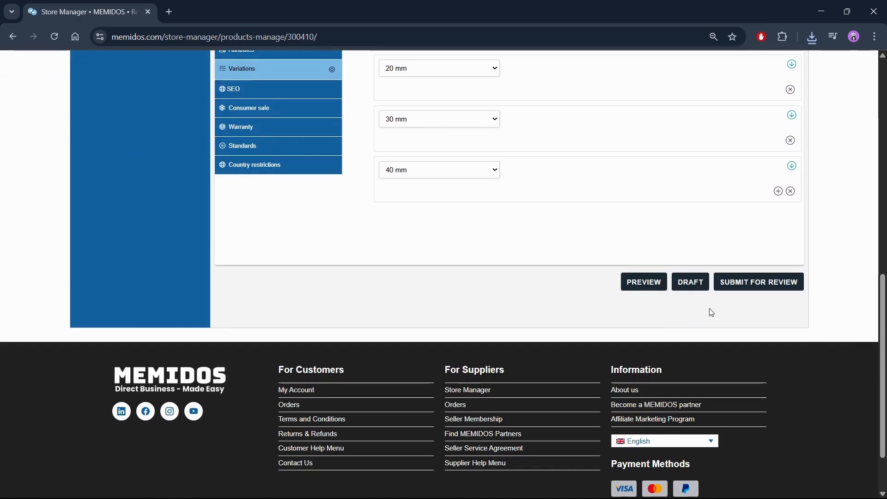
{"action": "left_click", "coordinate": [760, 282]}
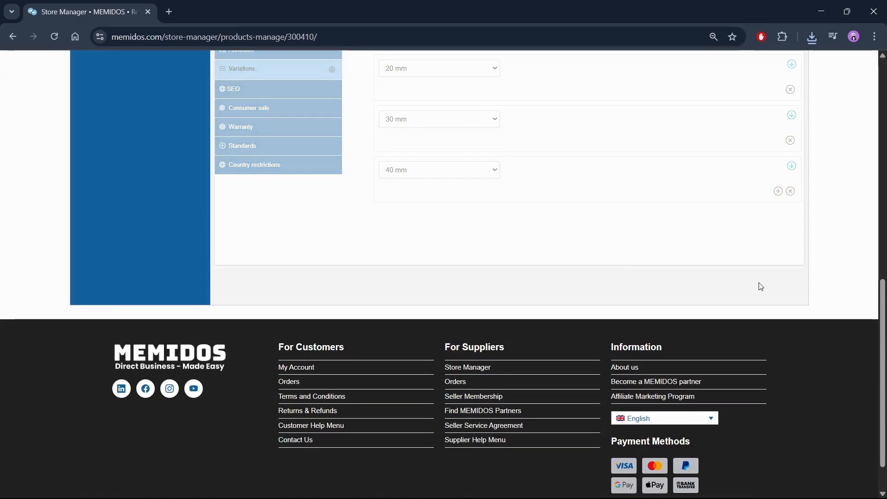